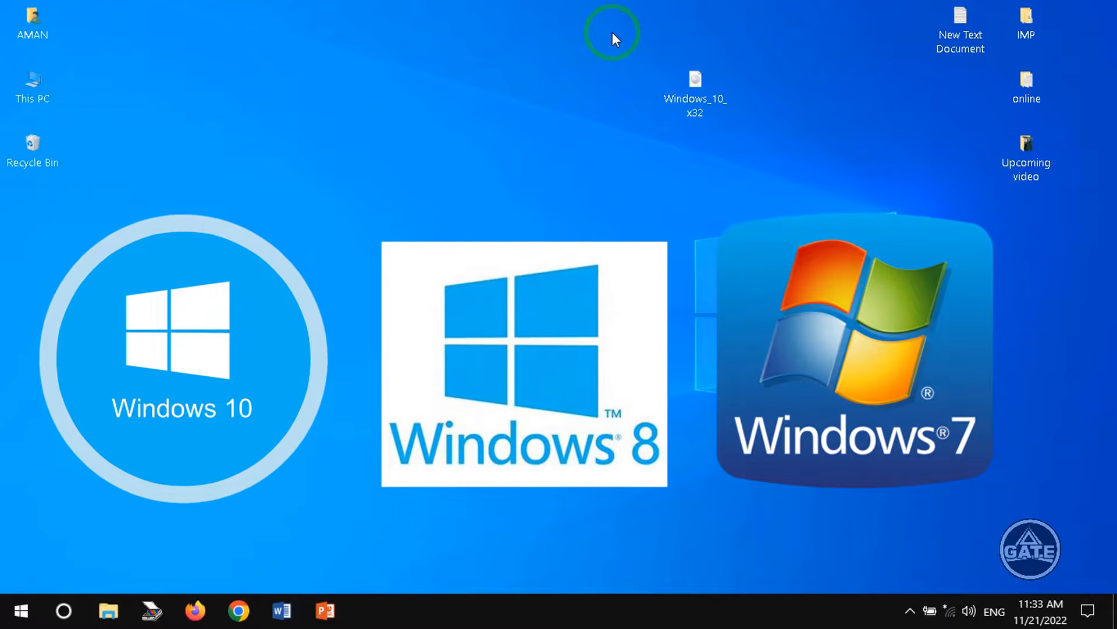
- Open Command Prompt as administrator from the Start menu search for cmd
left_click_drag(568, 23, 805, 184)
left_click(526, 34)
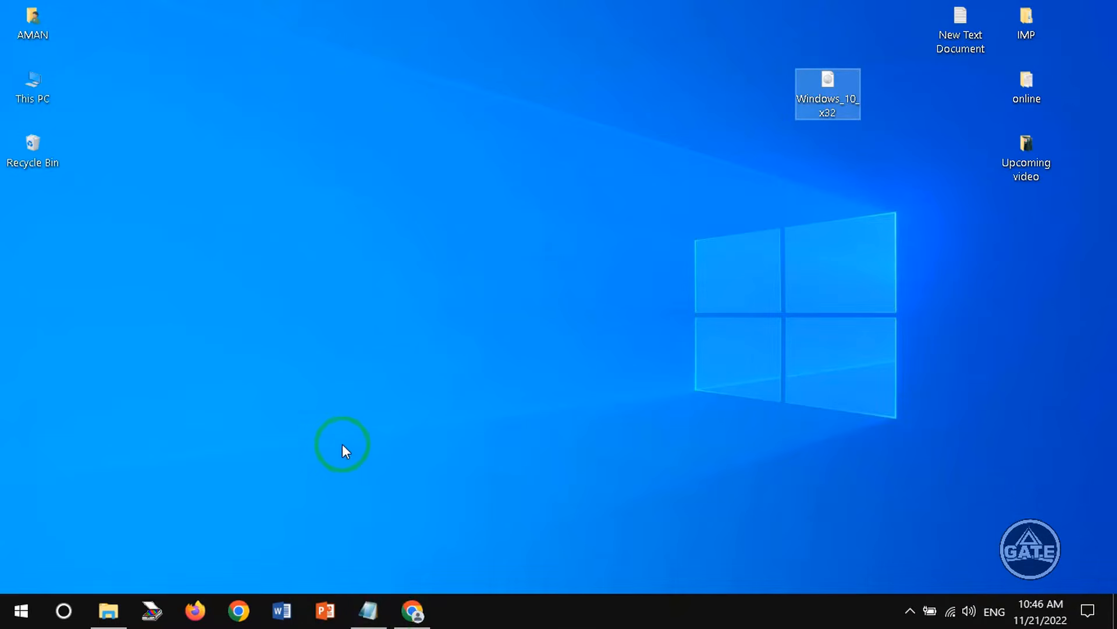
left_click(14, 610)
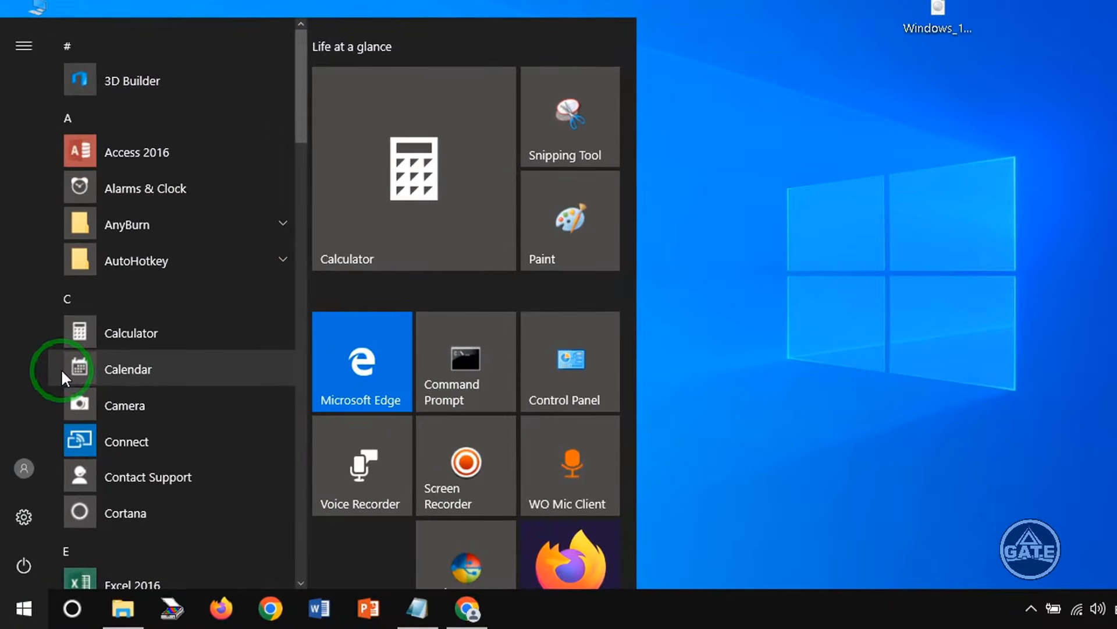
type("cmd")
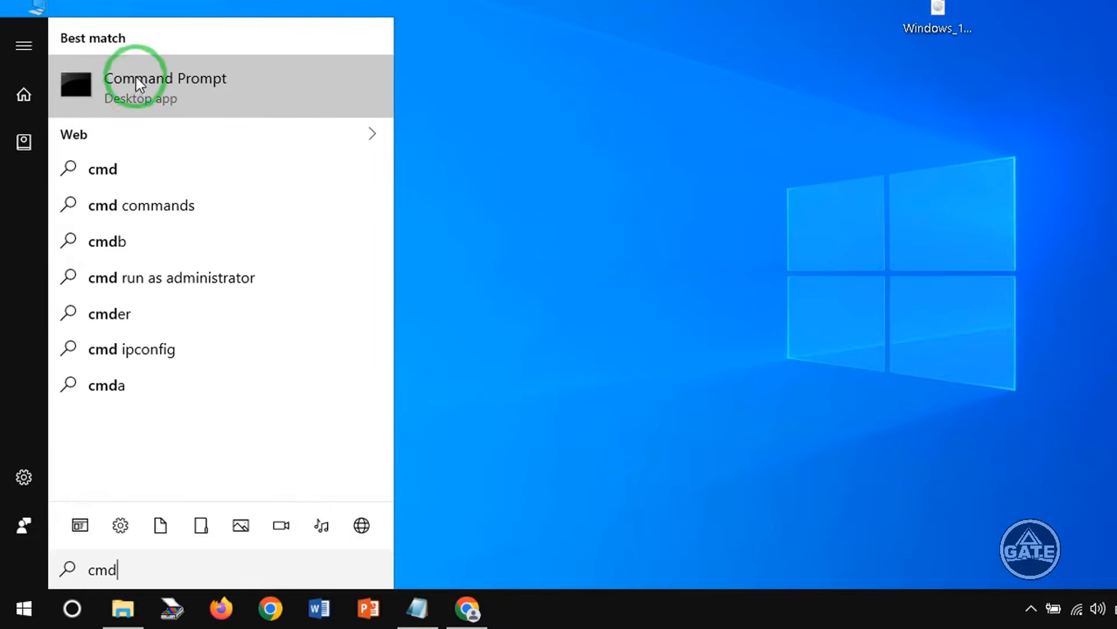
right_click(155, 74)
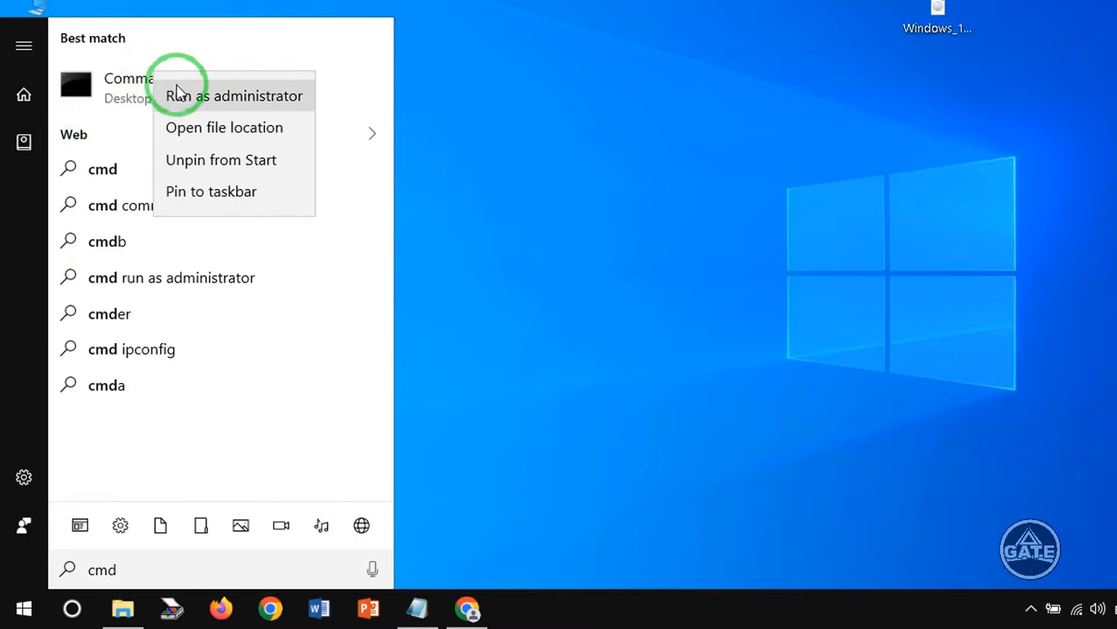
left_click(246, 96)
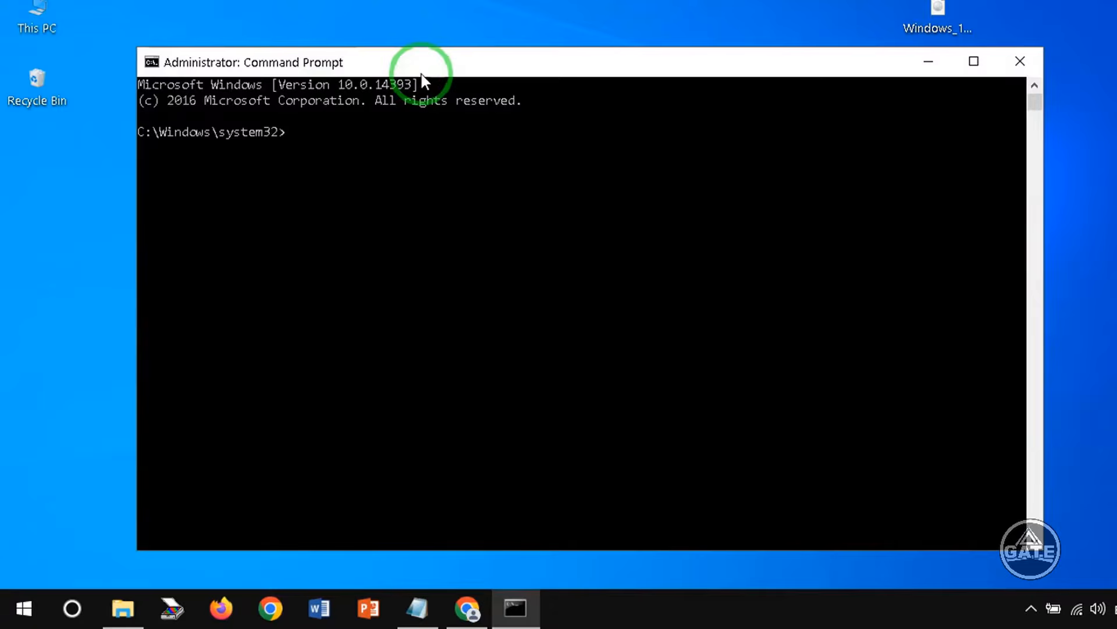
- Check the connected USB drive in This PC, then return to the Command Prompt
left_click_drag(423, 70, 504, 30)
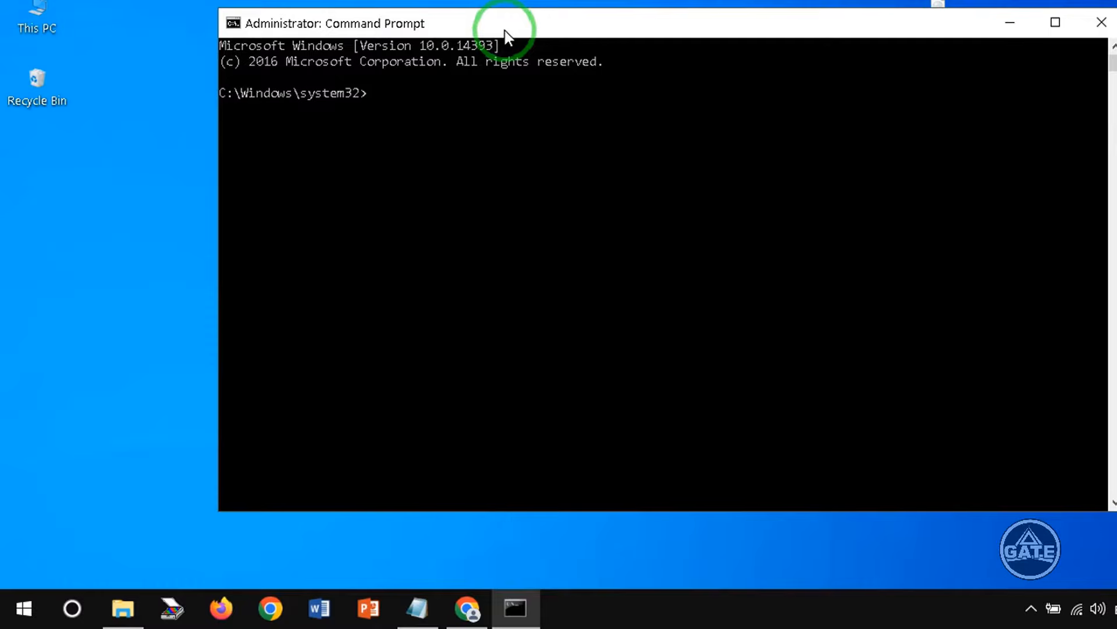
double_click(36, 12)
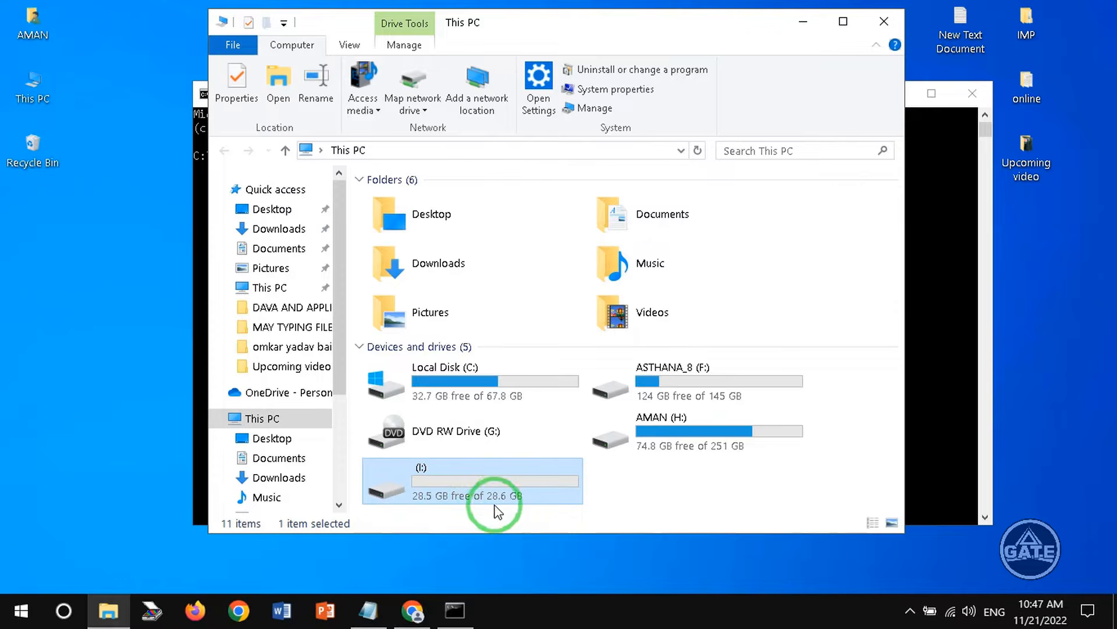
left_click(795, 29)
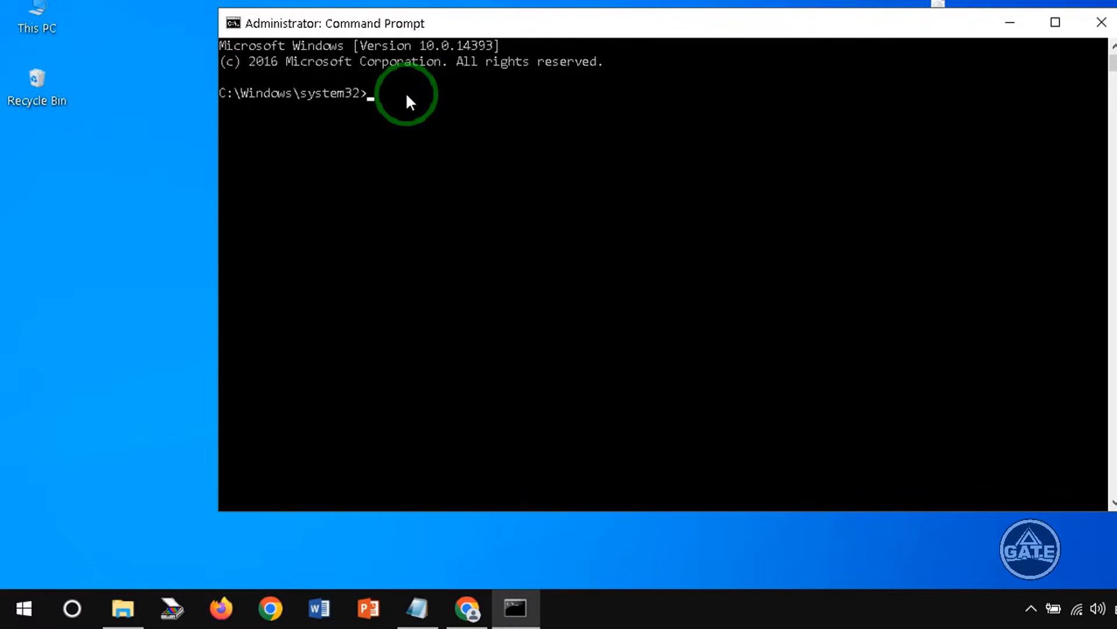
- Start diskpart and run list disk to show the attached disks
type("part")
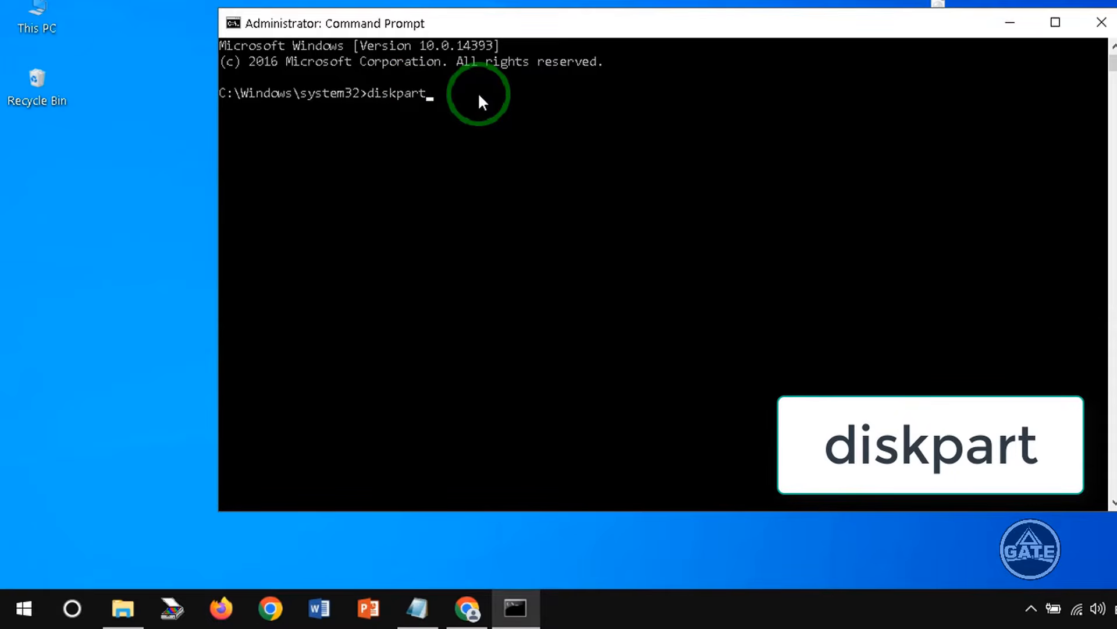
key("Return")
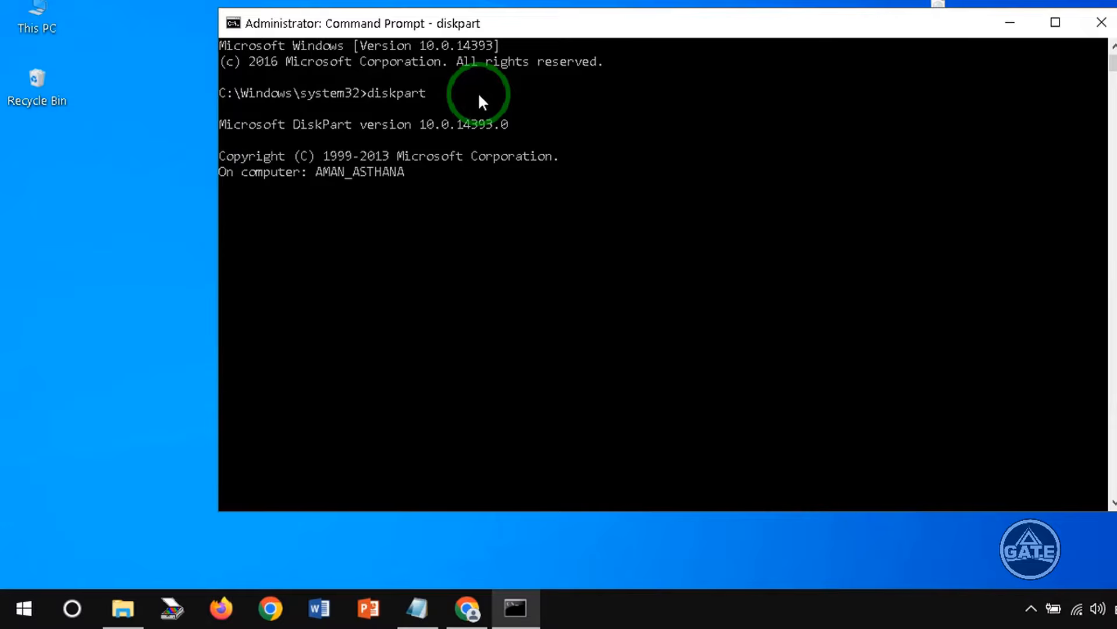
type("lis")
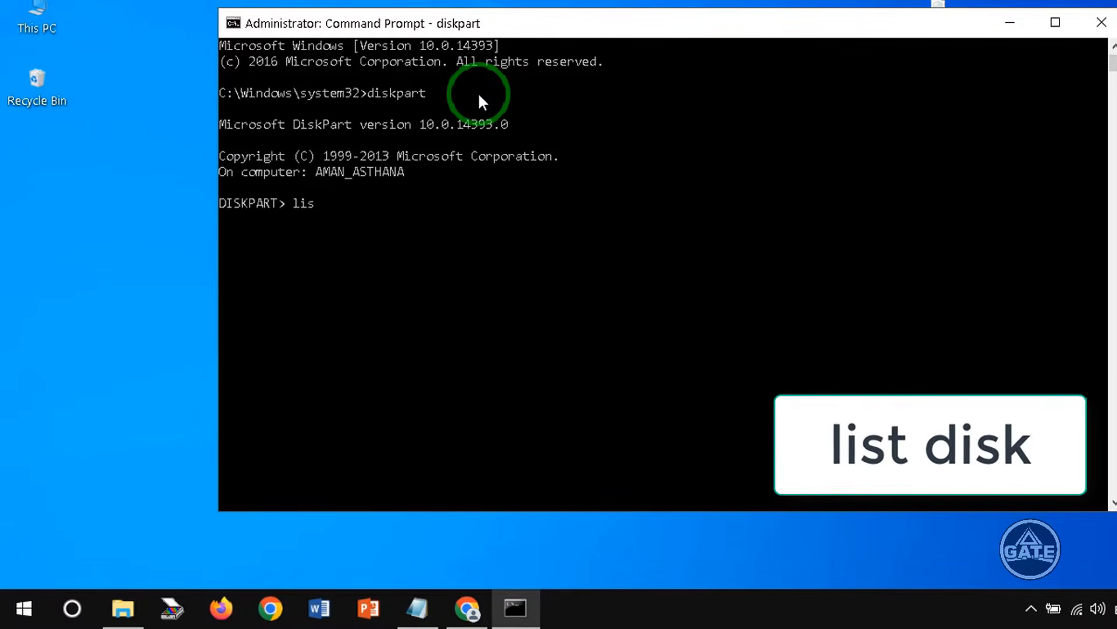
type("t disk")
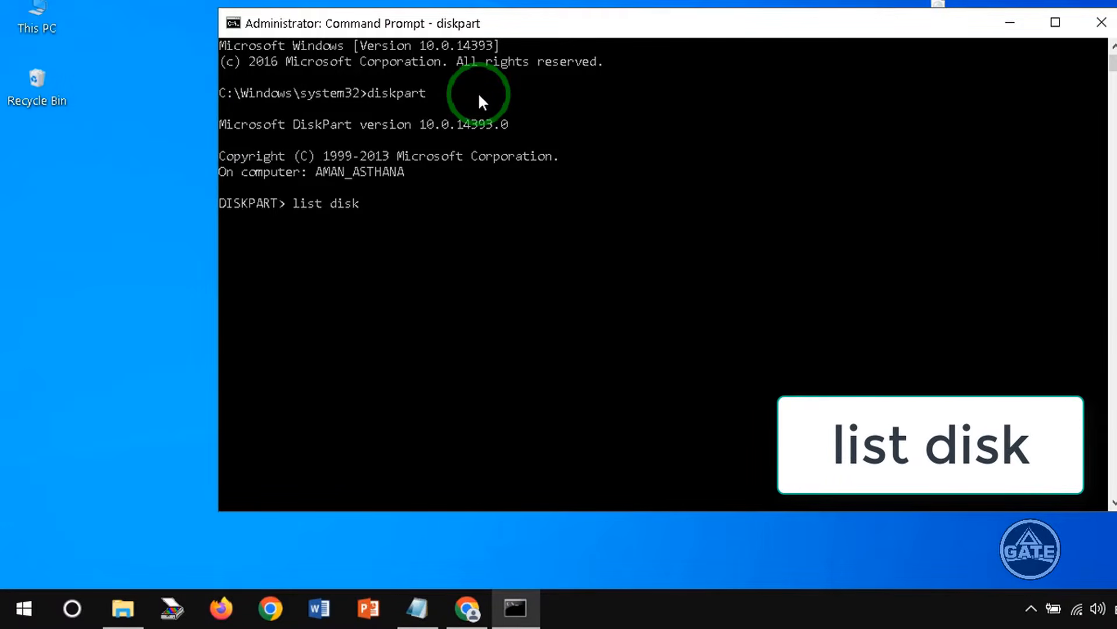
key("Return")
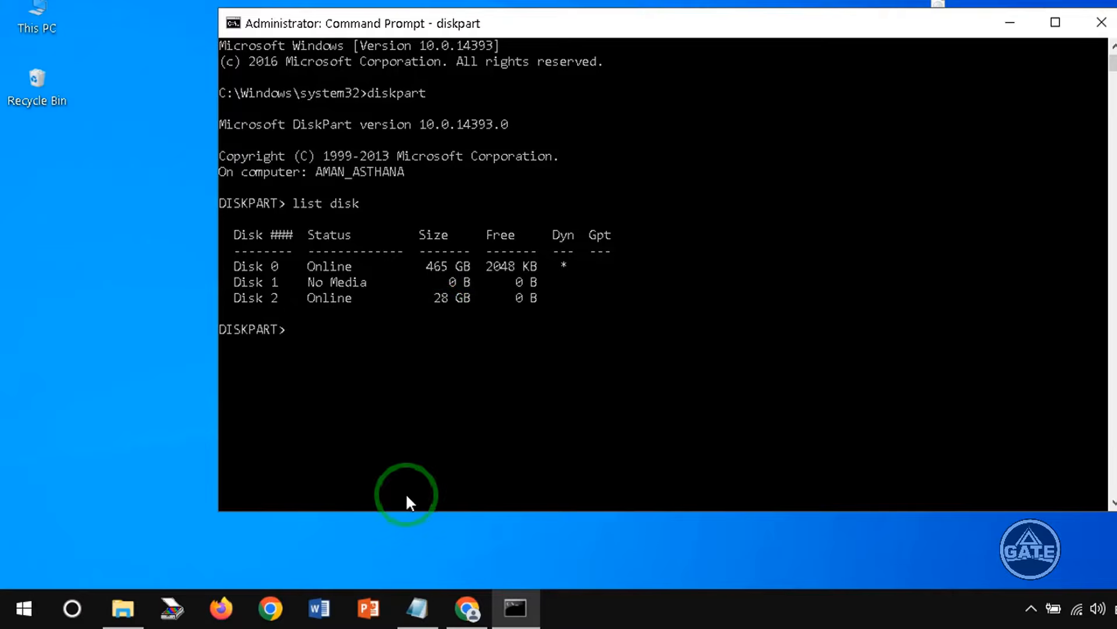
- Select disk 2, the USB drive, in DiskPart
left_click(122, 609)
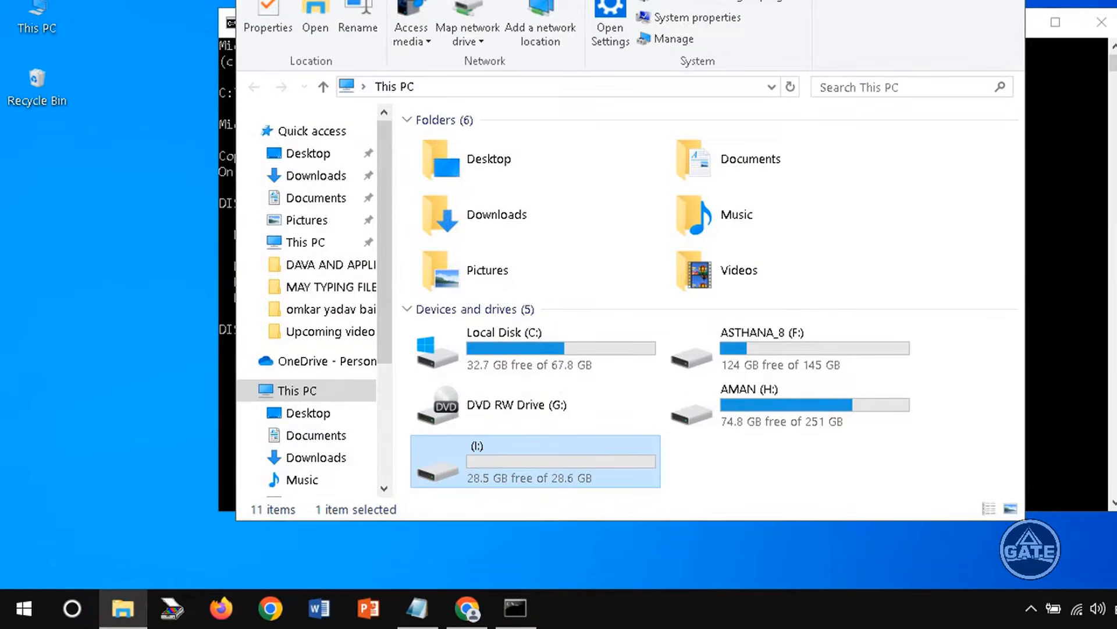
left_click(947, 11)
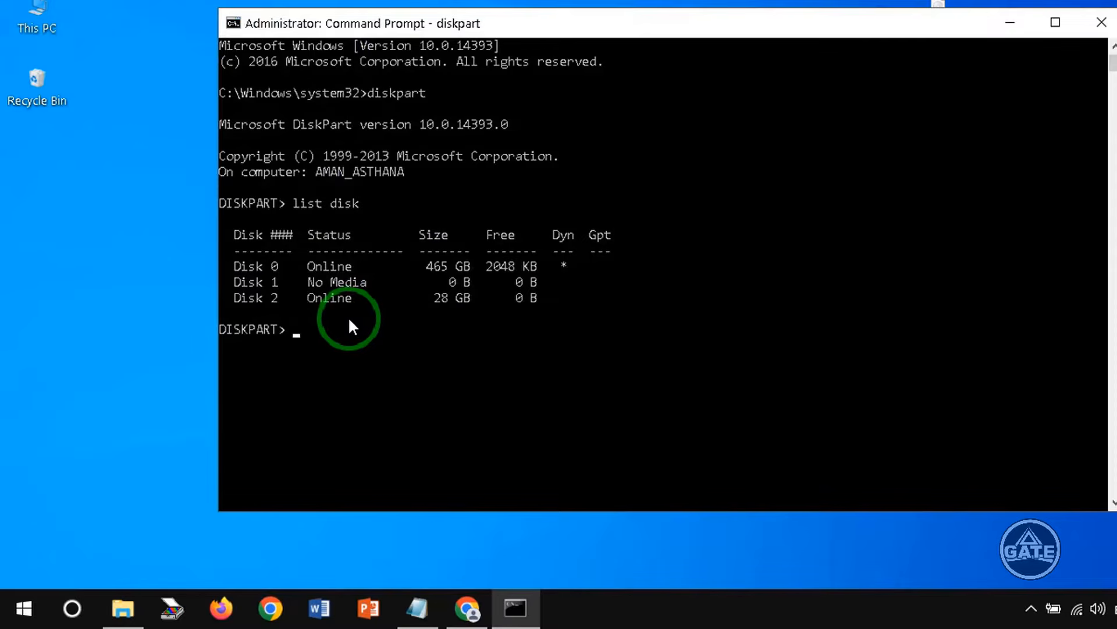
type("select disk 2")
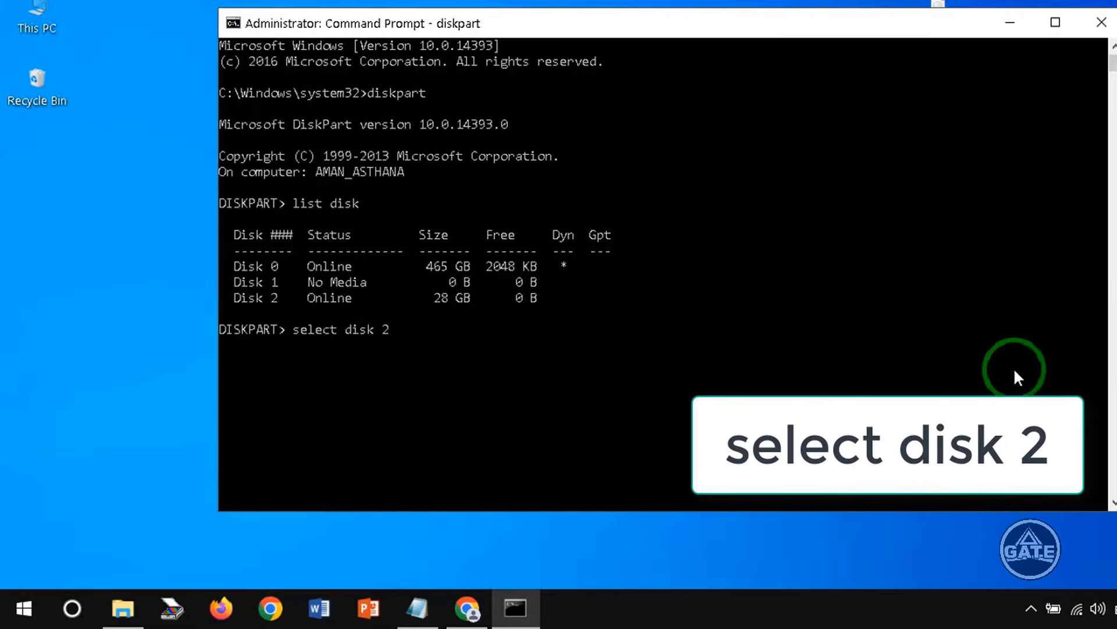
key("Return")
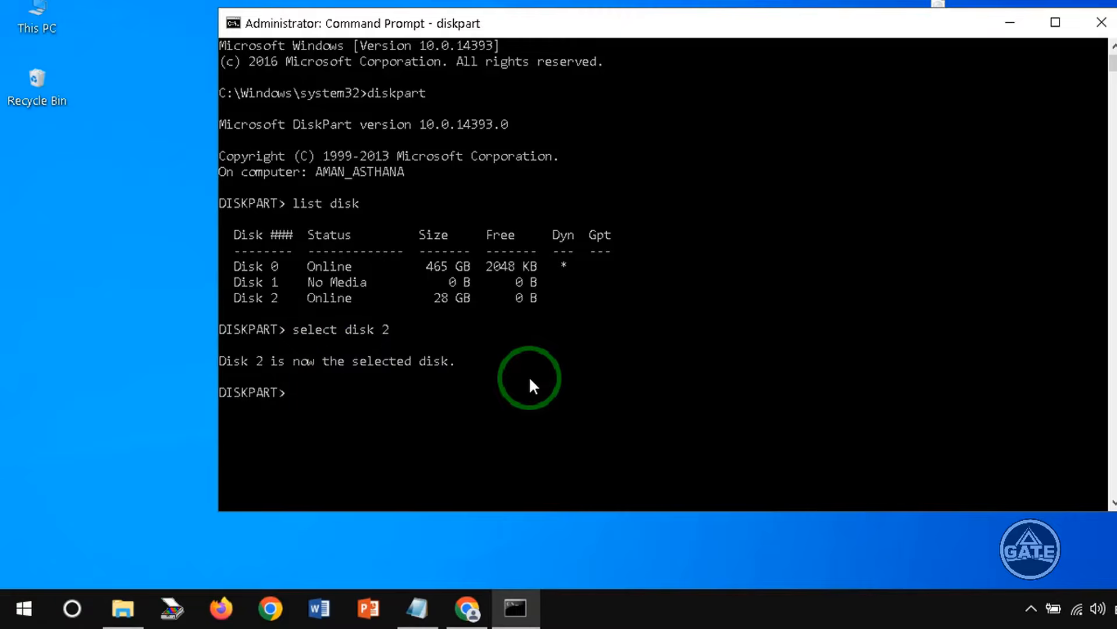
- Run the clean command on the selected disk
type("cle")
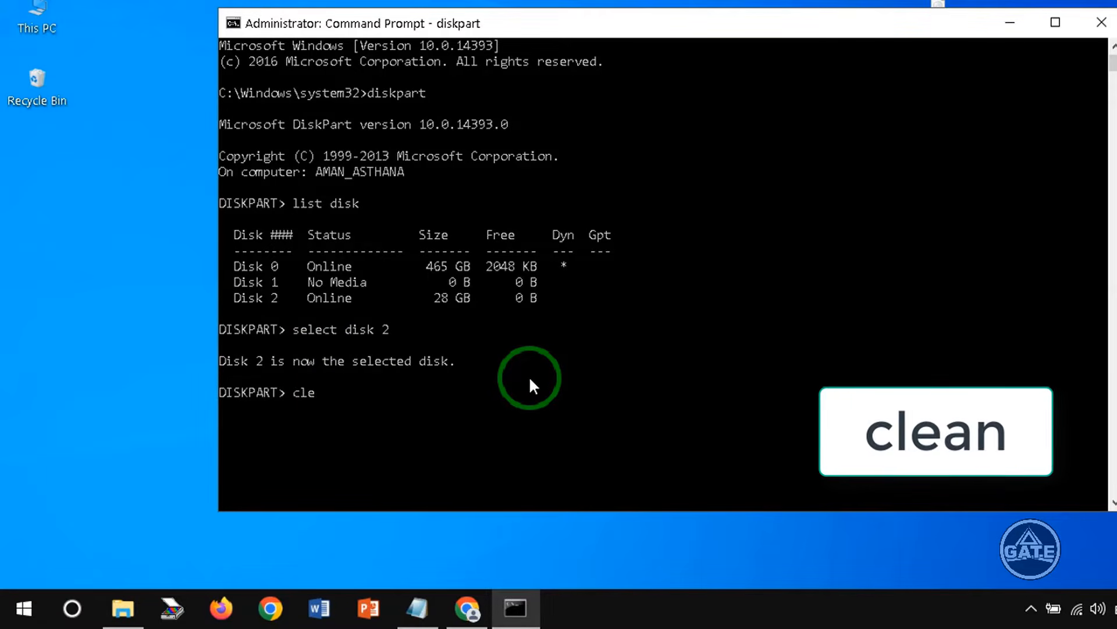
type("an")
key("Return")
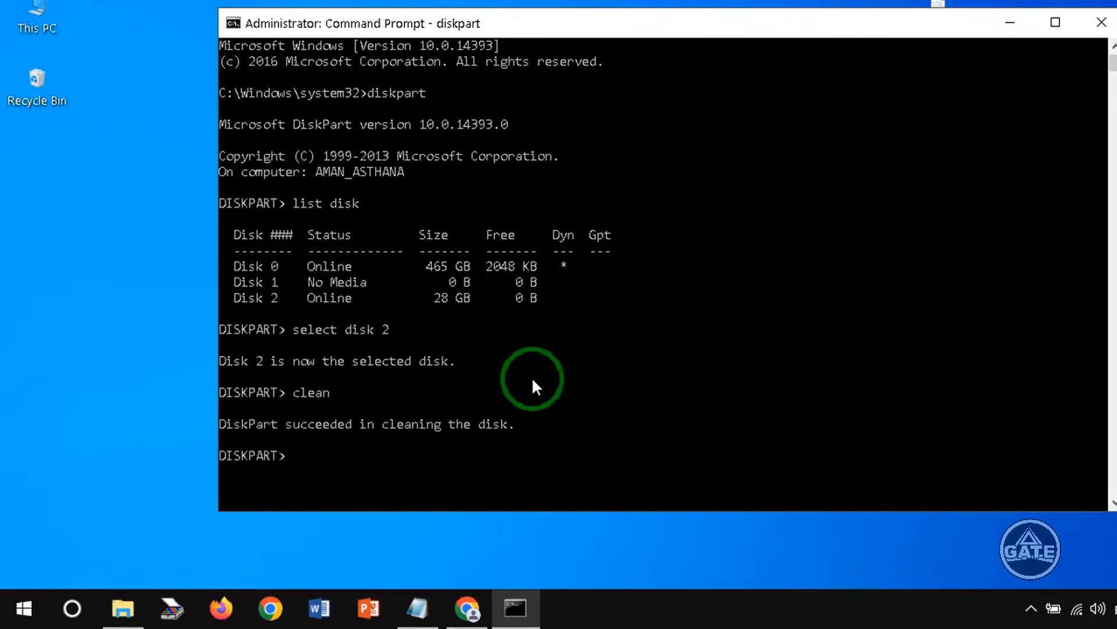
- Create a primary partition on the USB disk with create partition primary
scroll(415, 351, "down", 2)
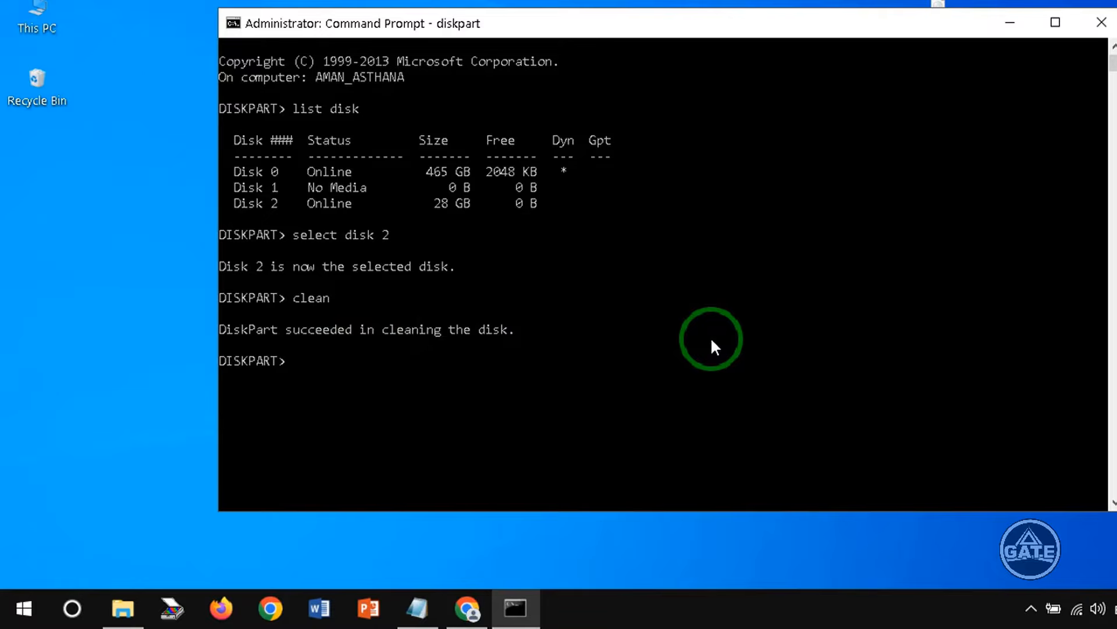
type("create ")
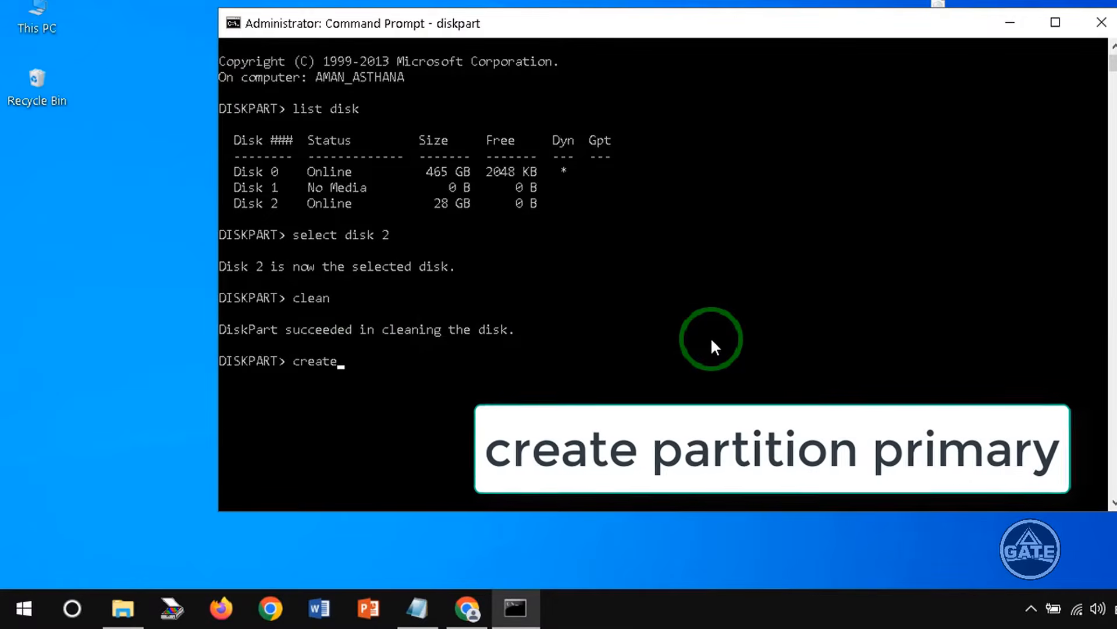
type("partitio")
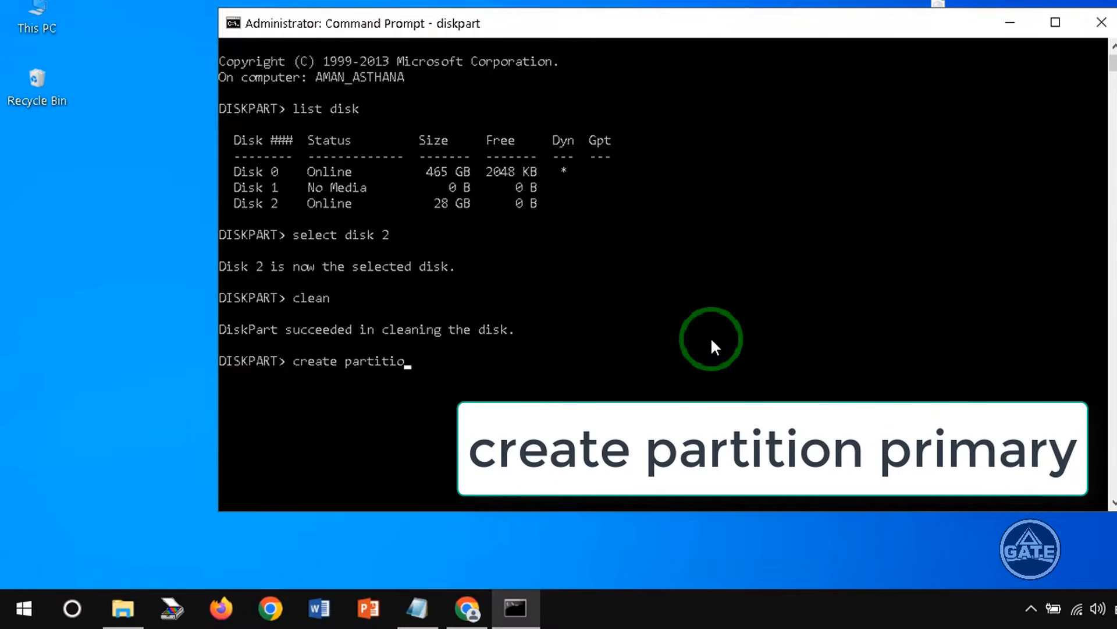
type("n primary")
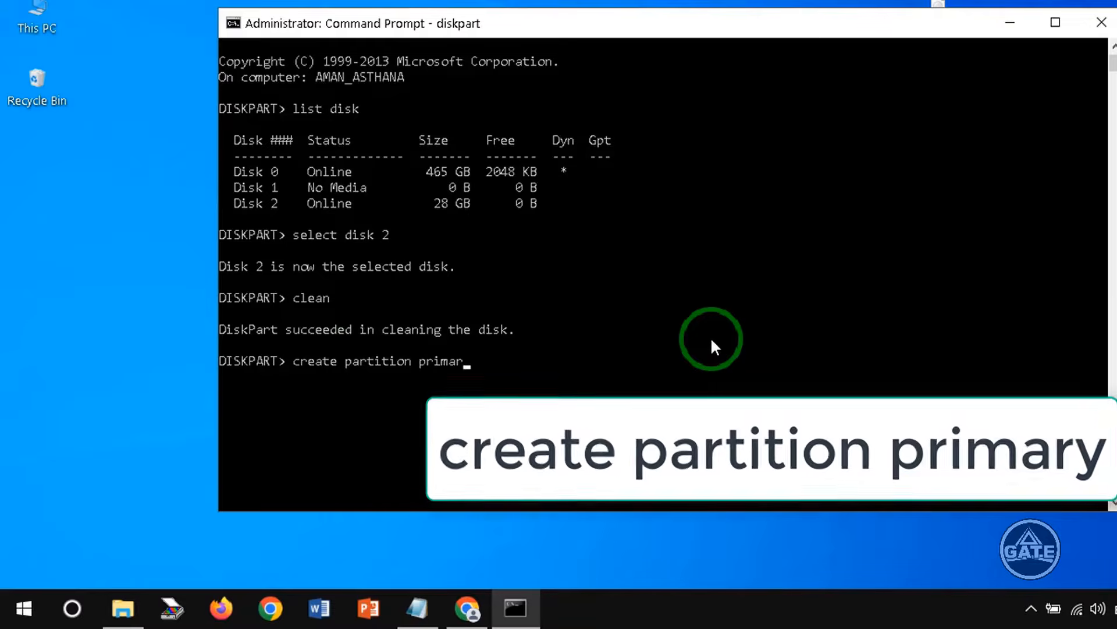
key("Return")
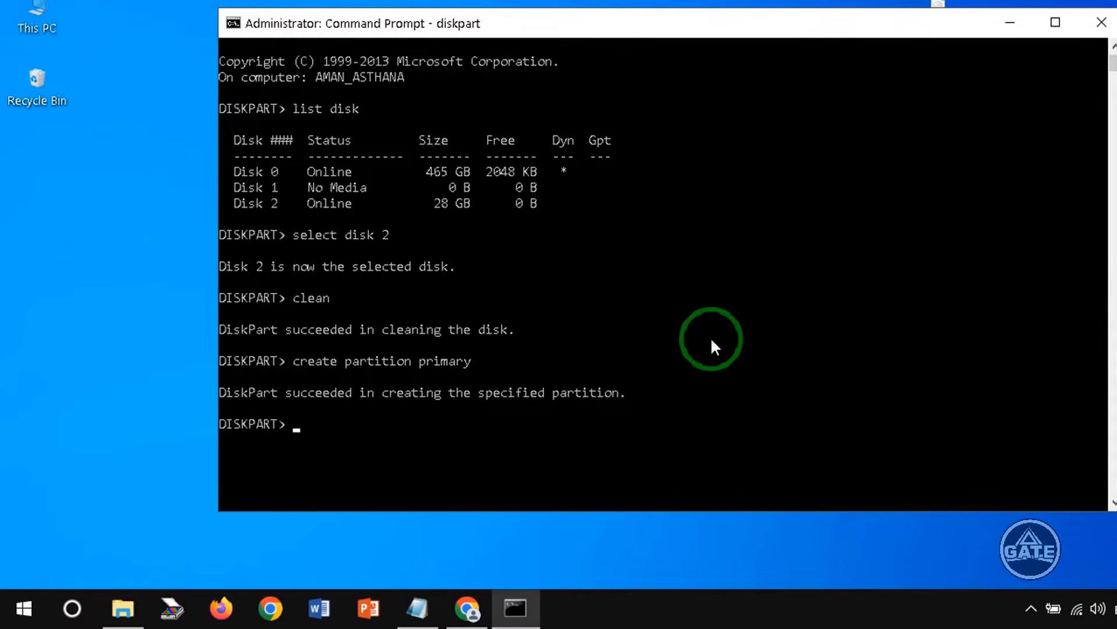
- Open the Format dialog for USB Drive (I:) from This PC
double_click(35, 8)
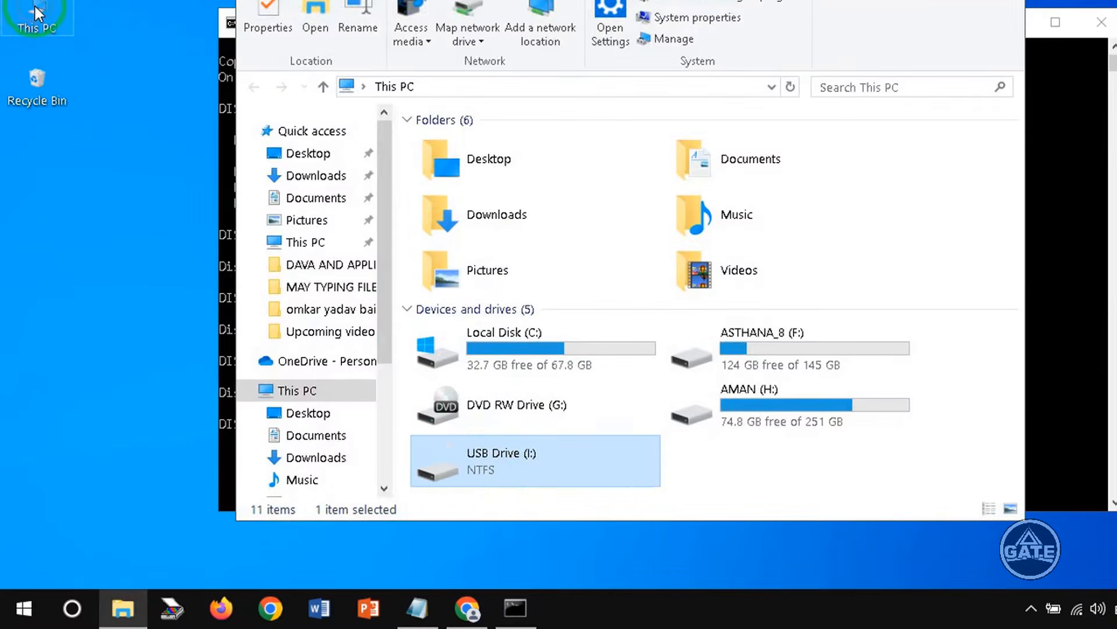
left_click(487, 488)
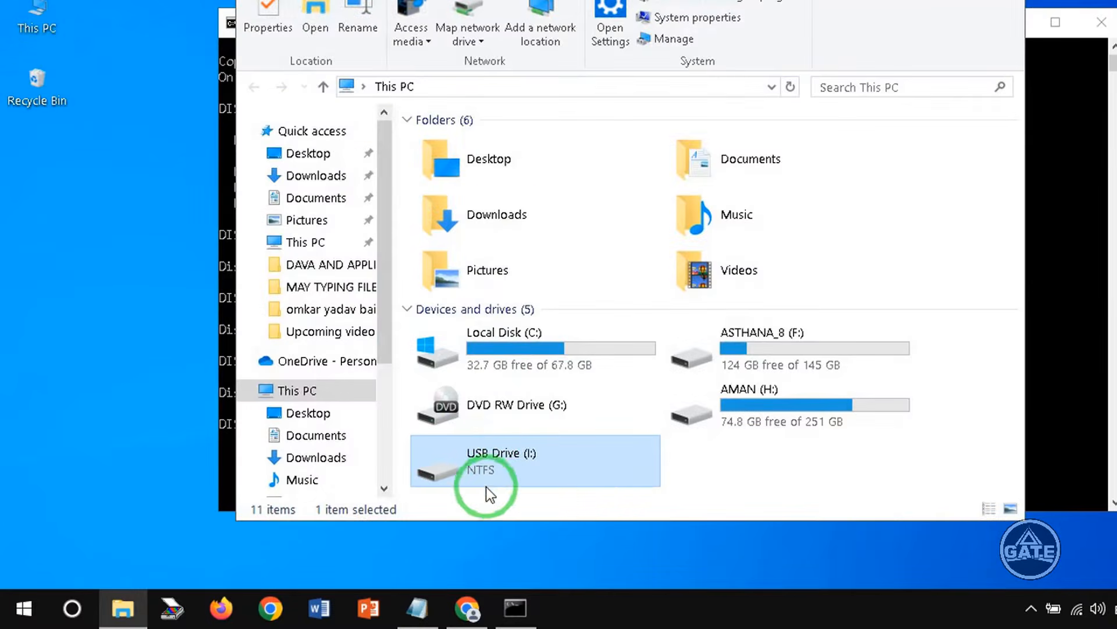
right_click(516, 453)
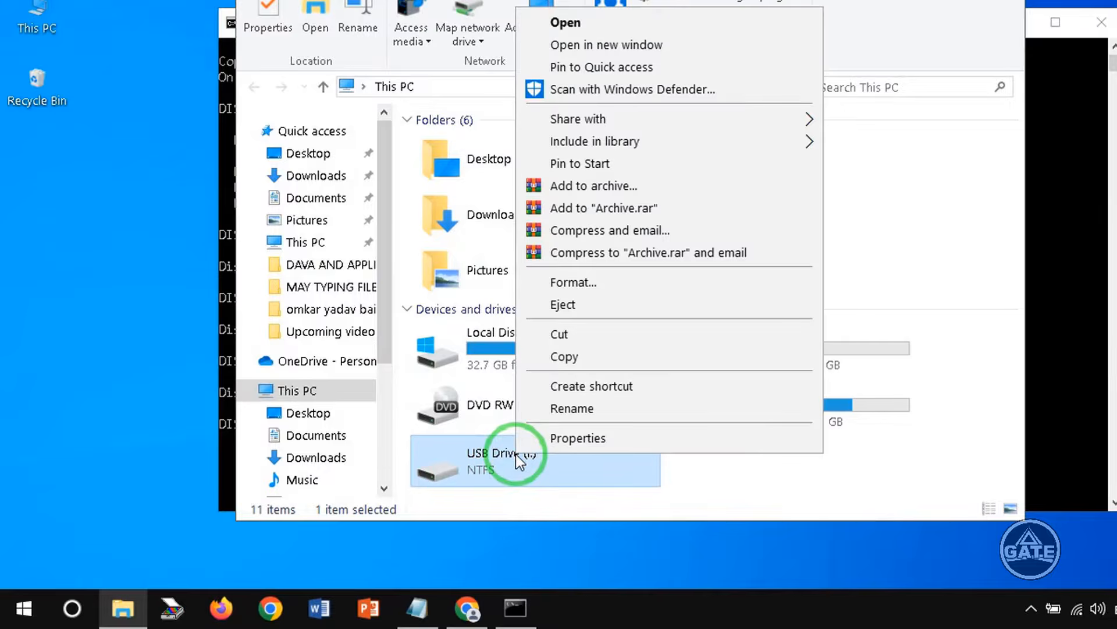
left_click(452, 457)
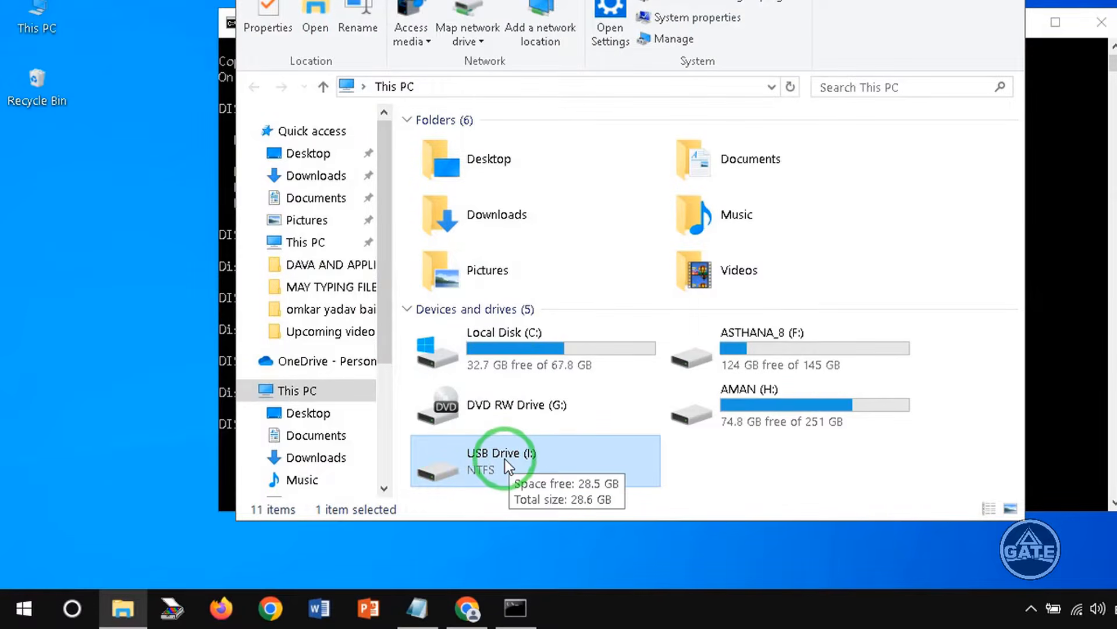
right_click(506, 459)
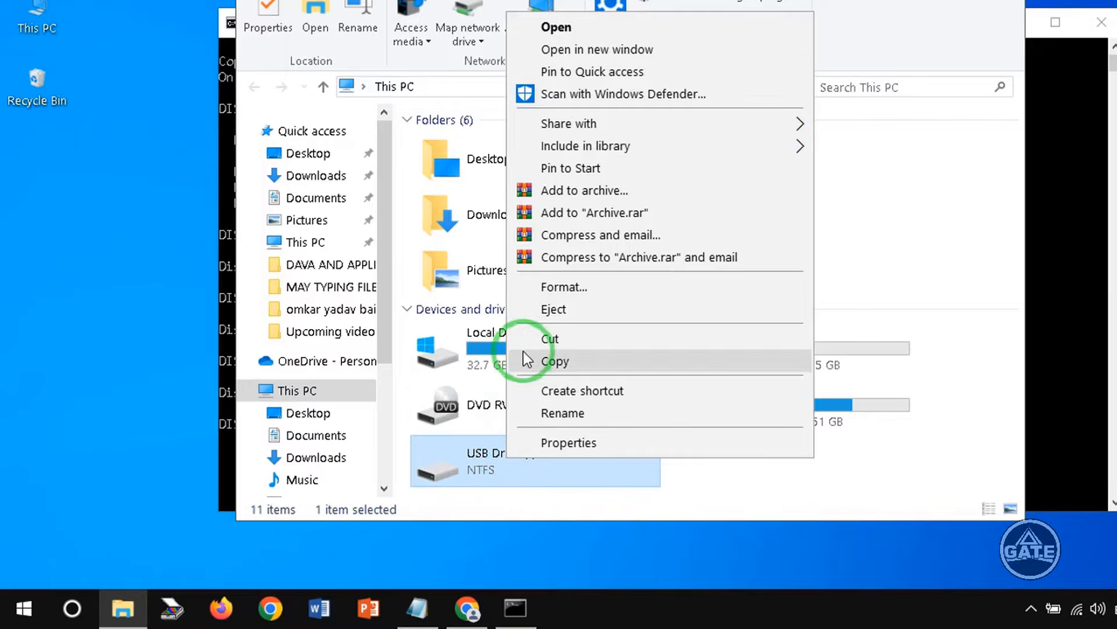
left_click(589, 291)
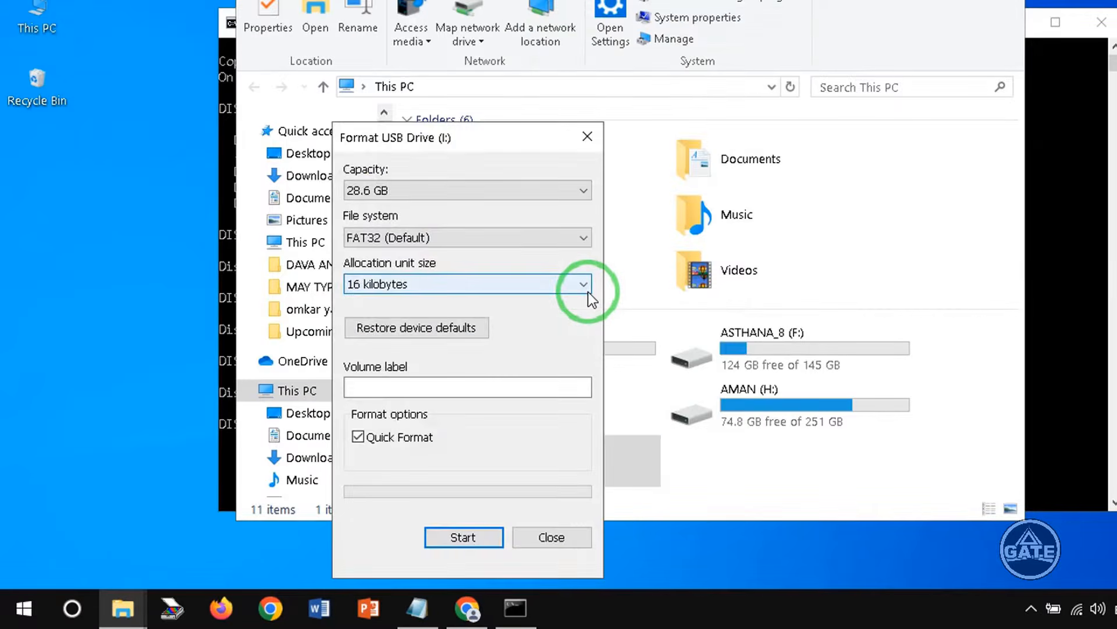
- Review the Format dialog's file system choices and arrange the dialog beside the Command Prompt window
left_click_drag(427, 140, 429, 83)
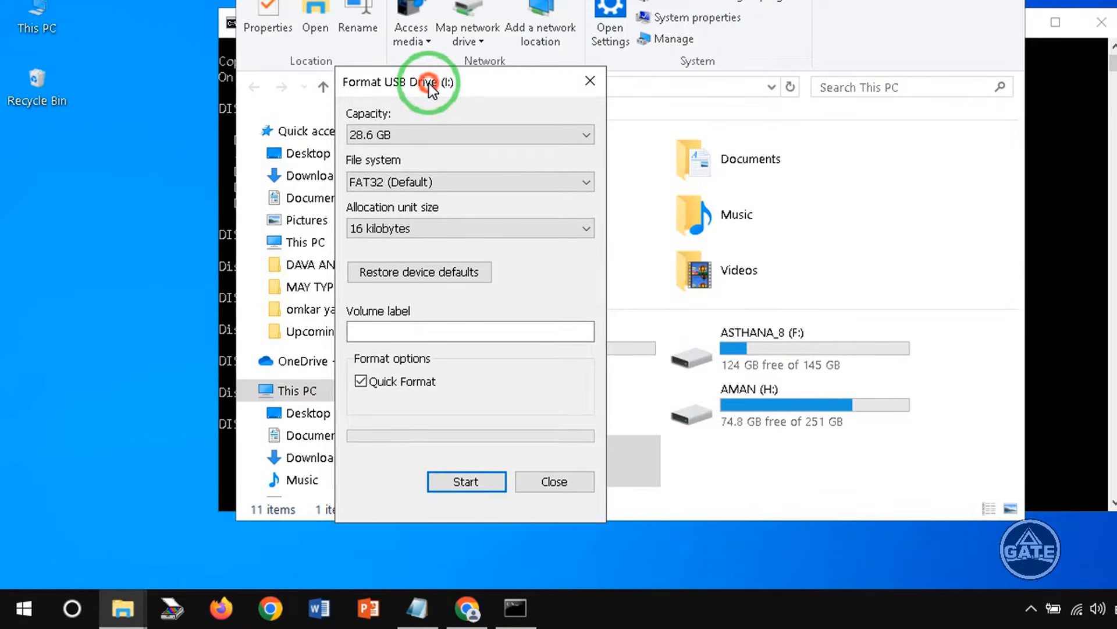
left_click(410, 184)
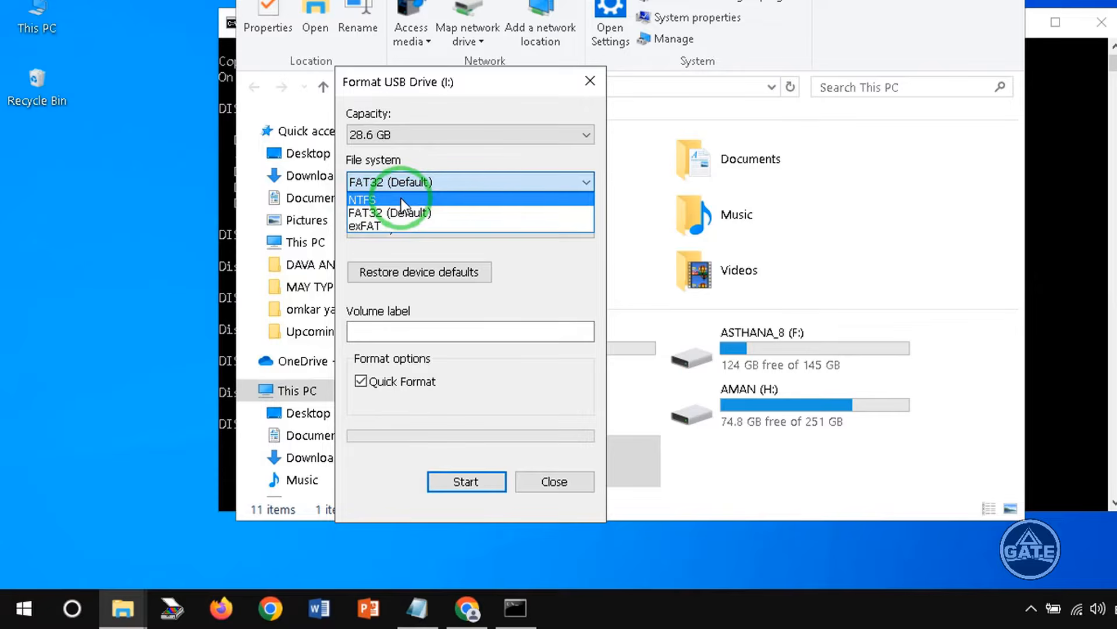
left_click(1076, 235)
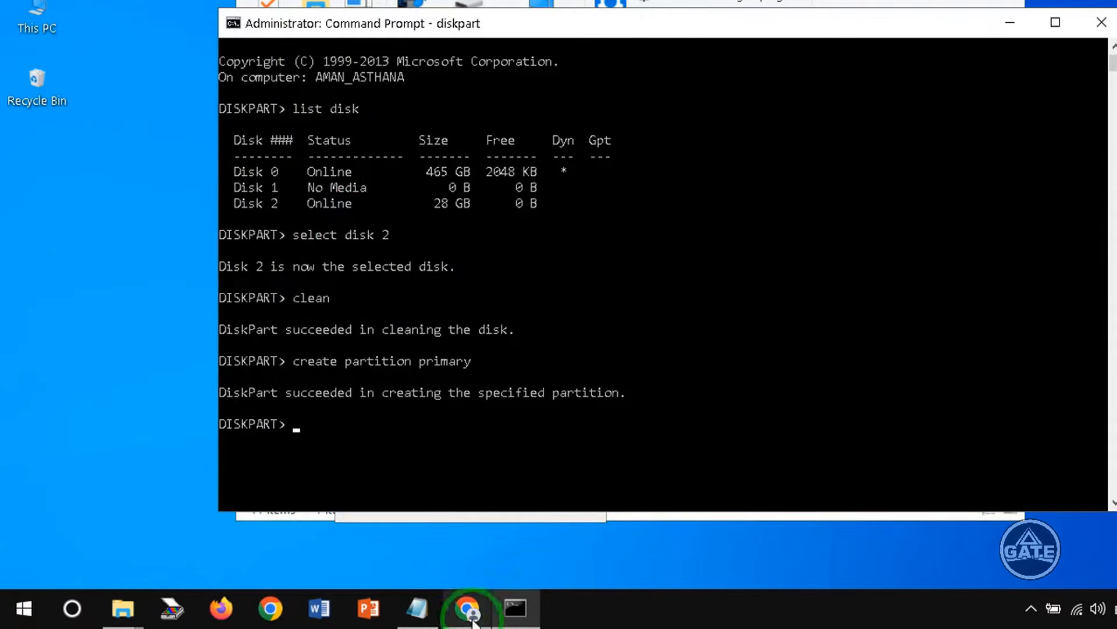
left_click(123, 608)
left_click(234, 539)
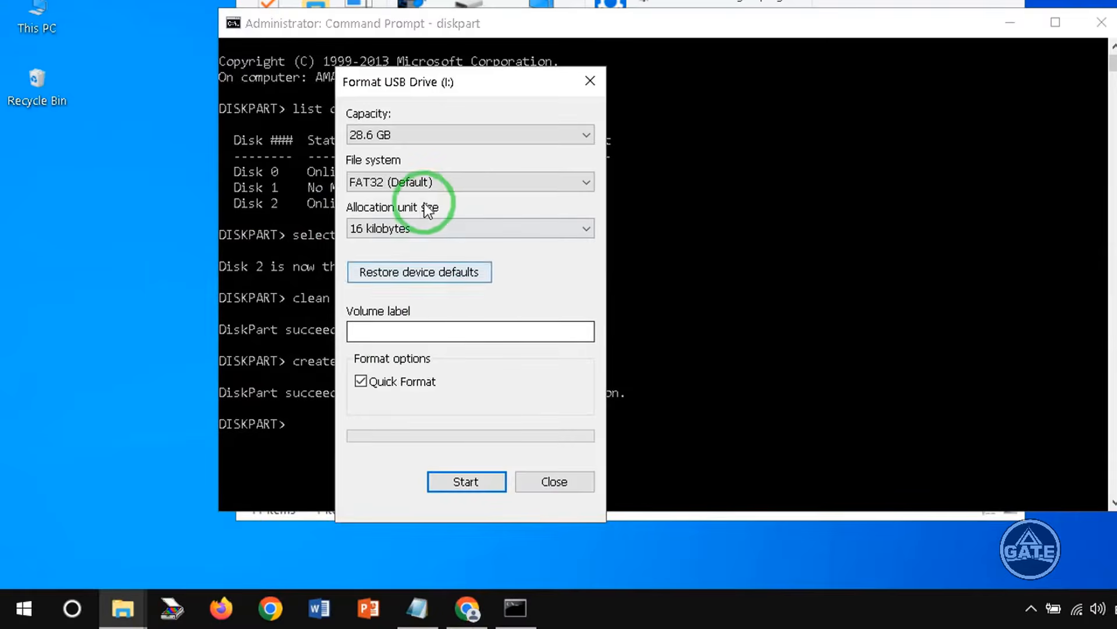
left_click_drag(414, 93, 78, 82)
left_click_drag(391, 49, 557, 22)
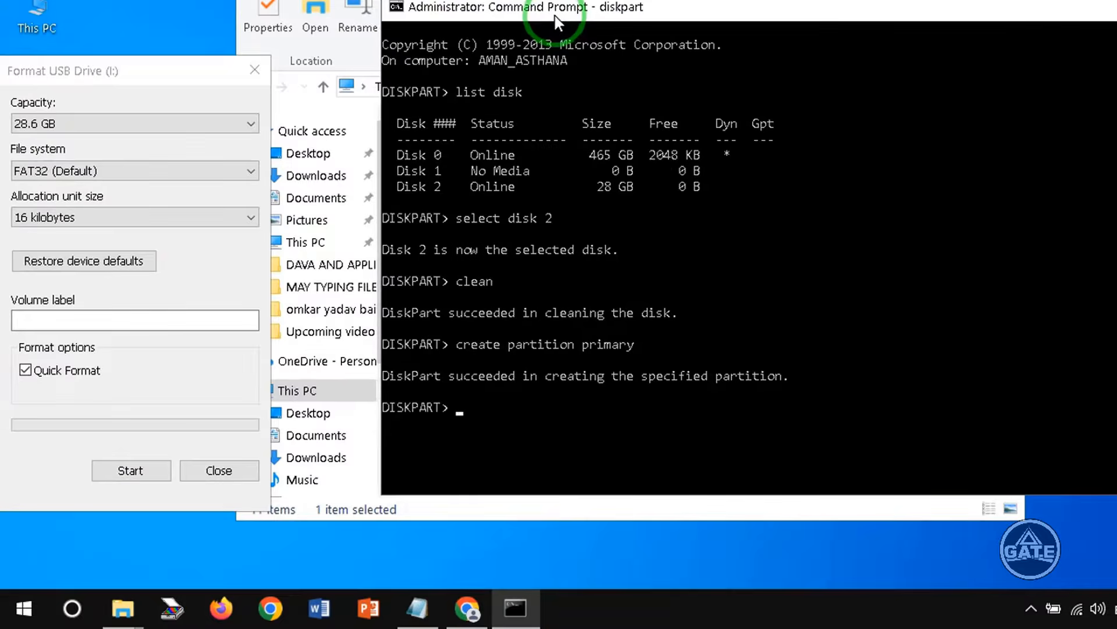
- Copy the format fs=fat32 quick command from Notepad and run it in DiskPart on the USB partition
left_click(78, 170)
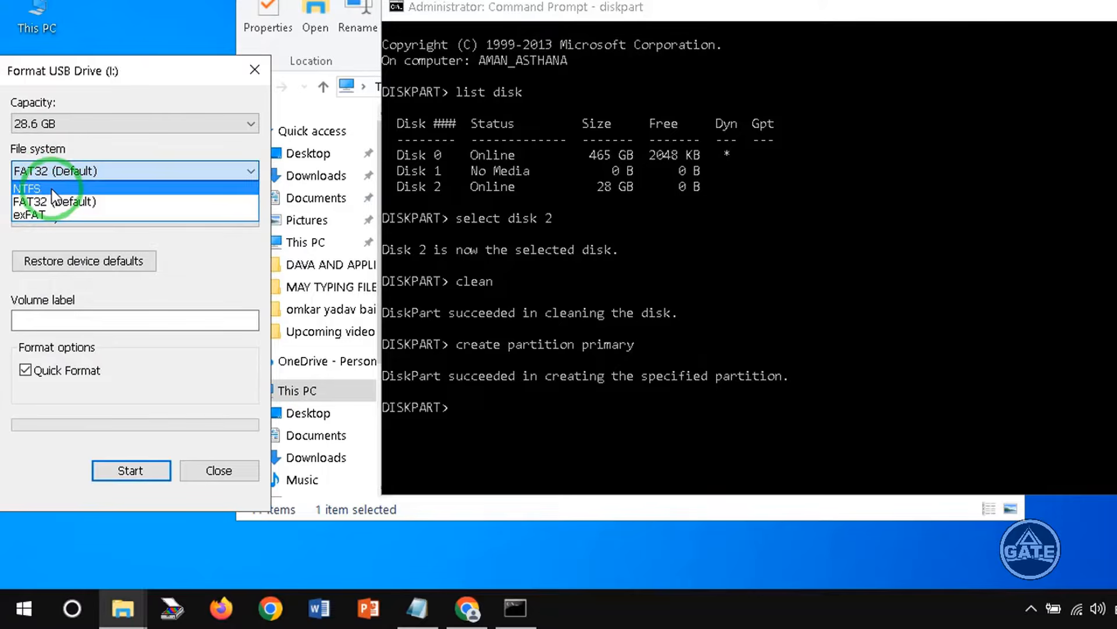
left_click(417, 608)
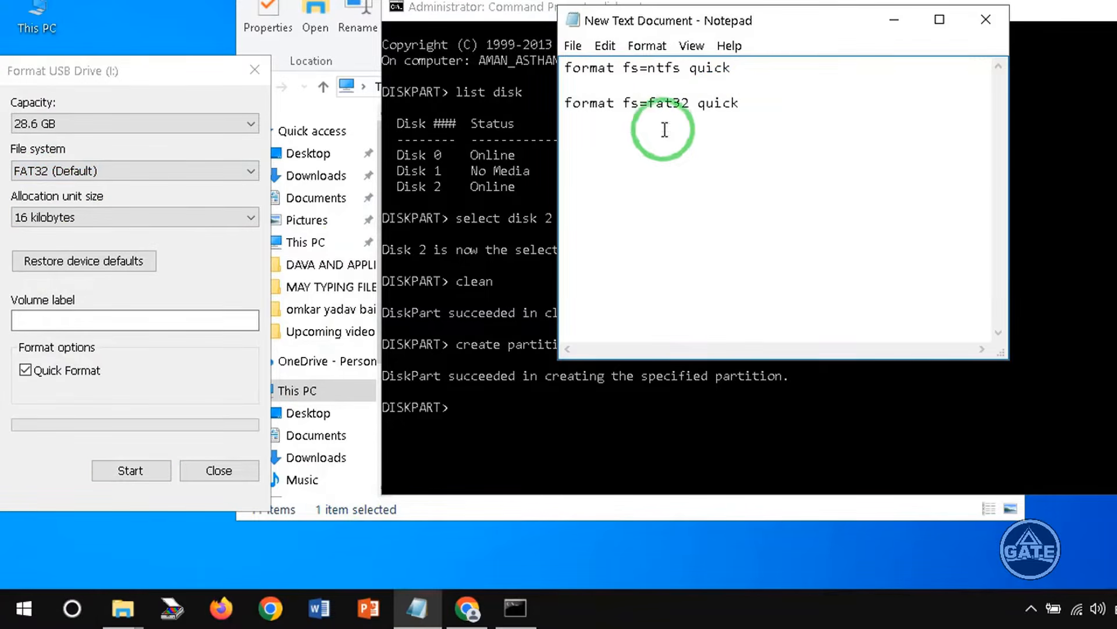
left_click_drag(753, 102, 564, 102)
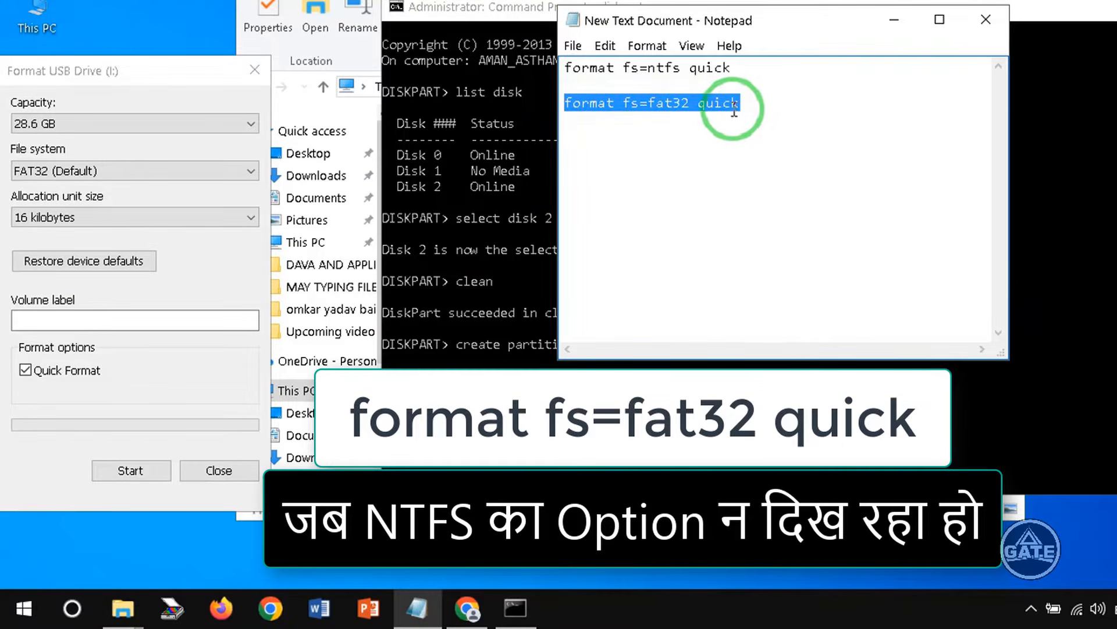
right_click(649, 96)
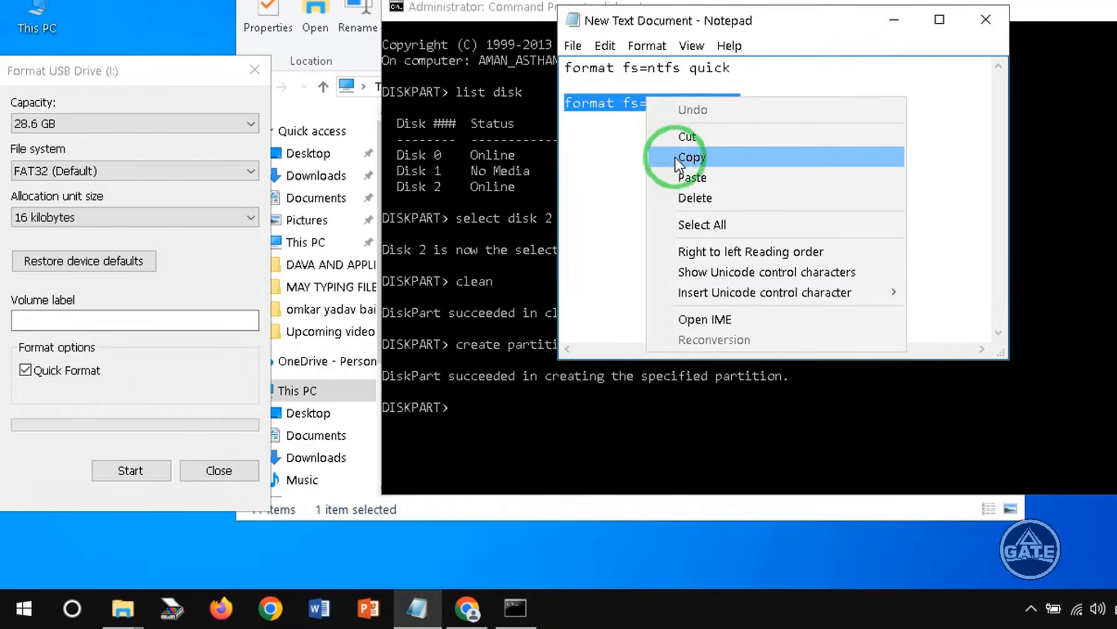
left_click(675, 158)
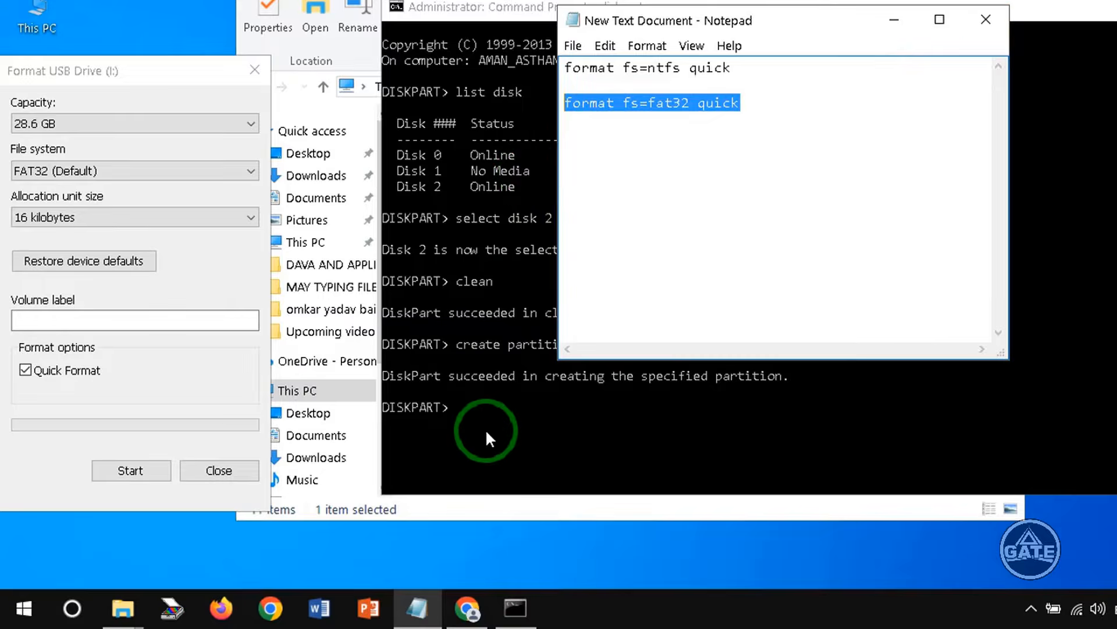
left_click(459, 410)
right_click(462, 410)
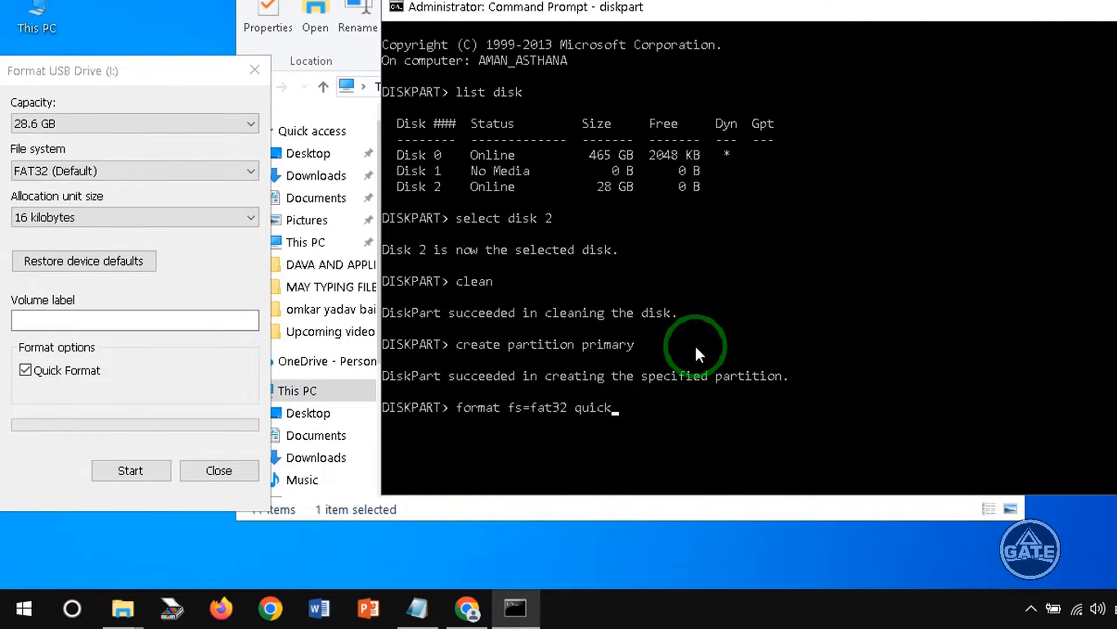
key("Return")
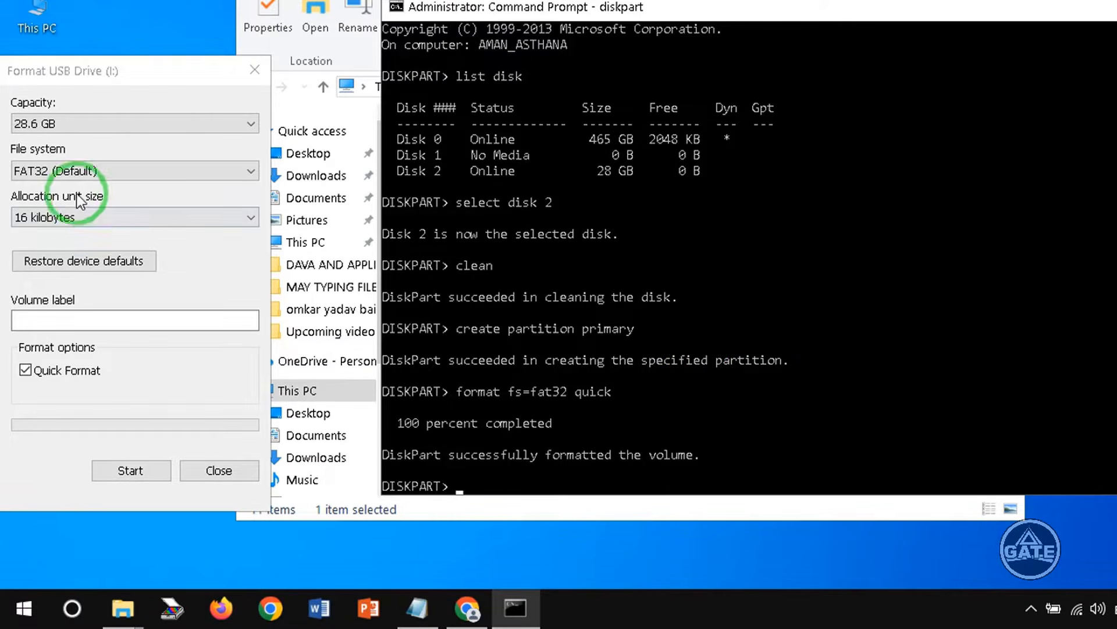
- Copy the format fs=ntfs quick command from Notepad and run it in DiskPart to format the partition as NTFS
left_click(93, 171)
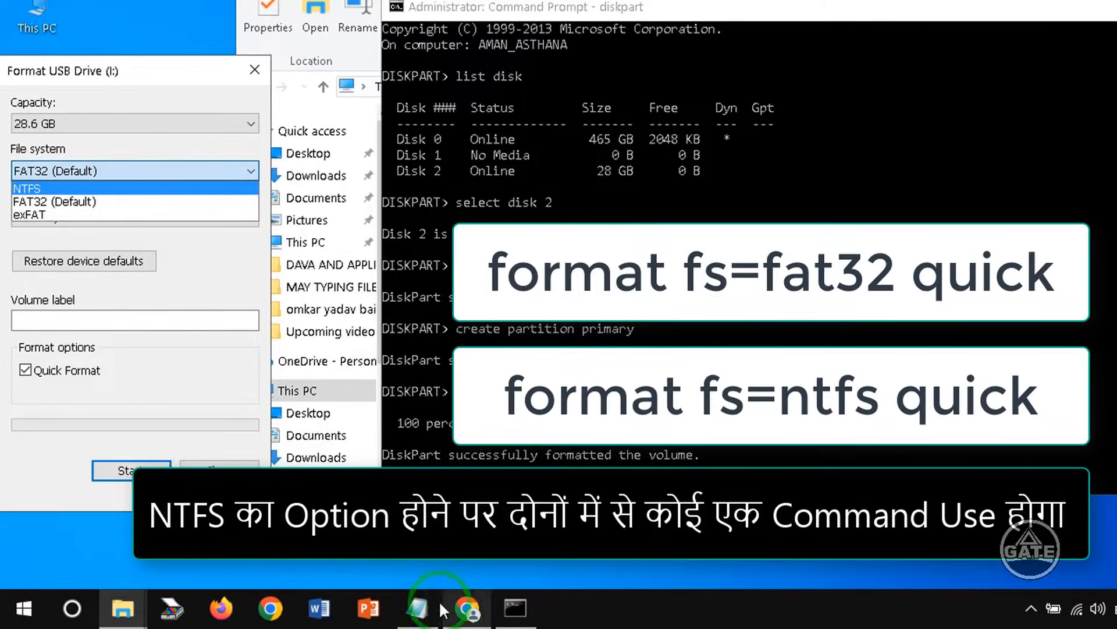
left_click(417, 609)
left_click(568, 85)
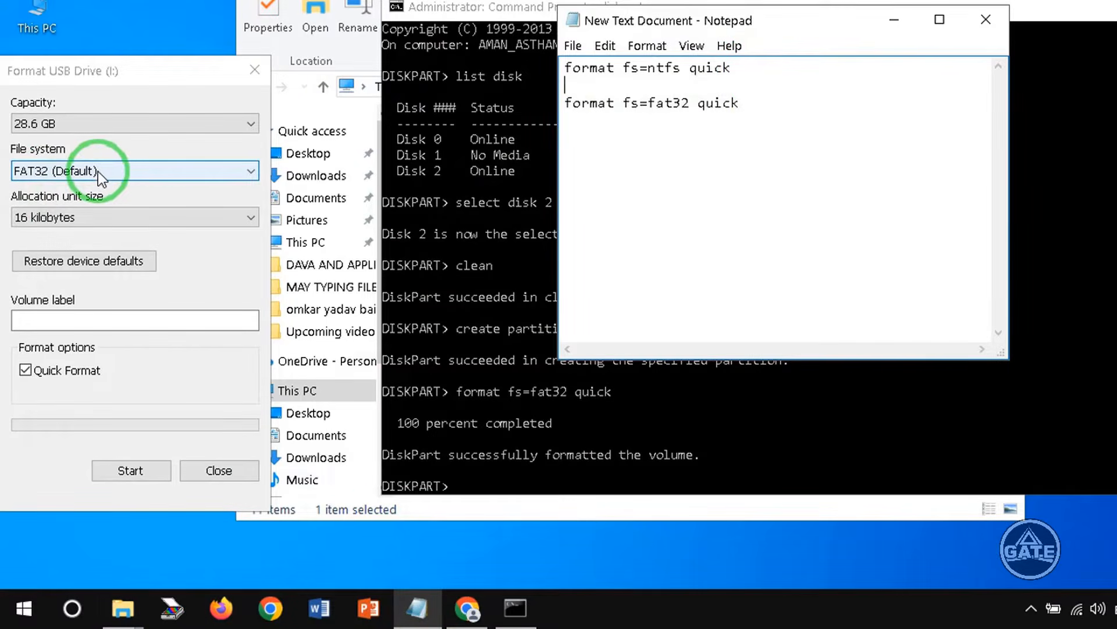
left_click(98, 171)
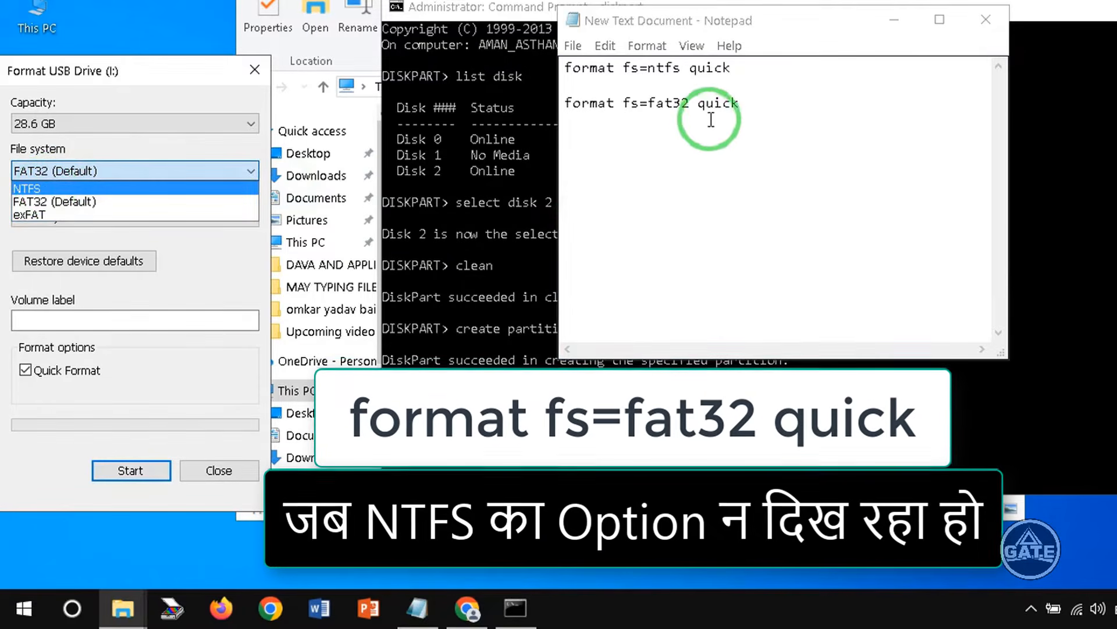
left_click(781, 62)
left_click_drag(749, 67, 567, 68)
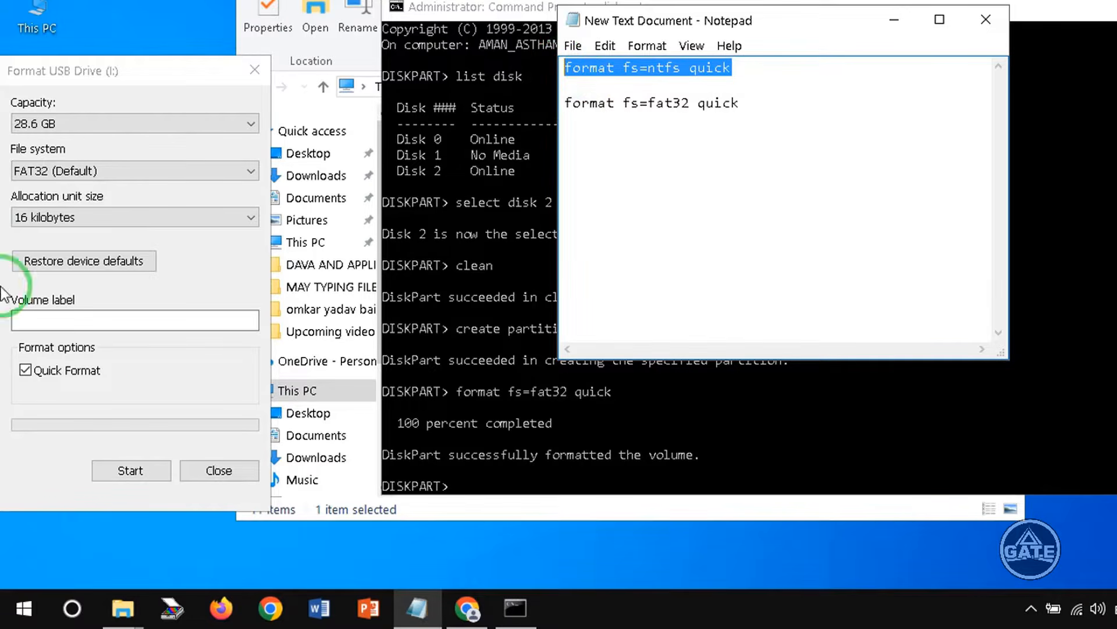
left_click(142, 172)
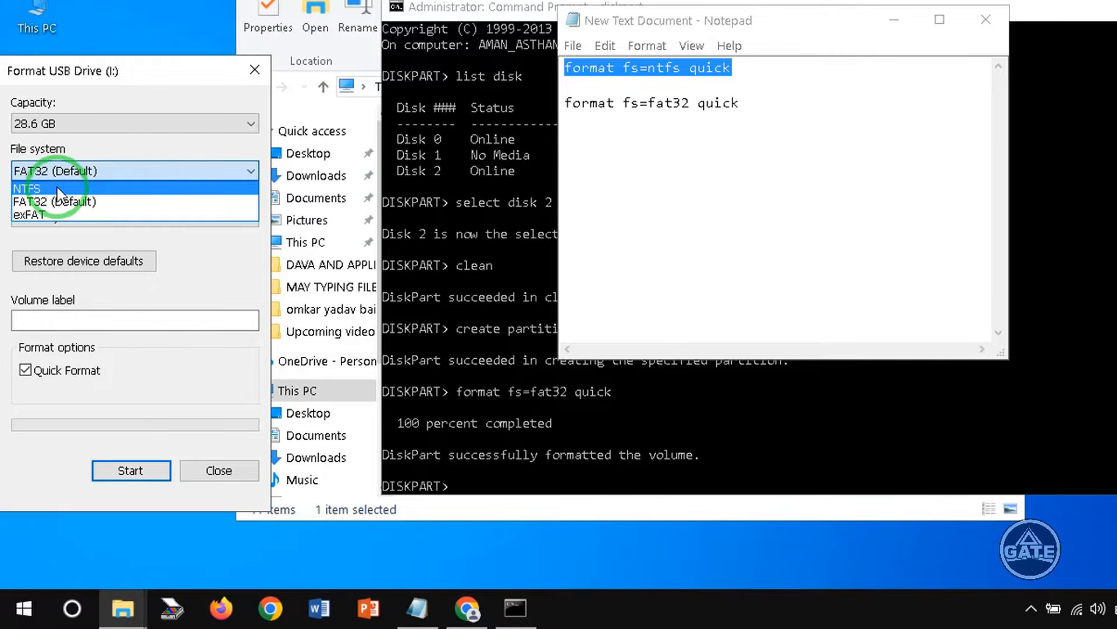
left_click(764, 65)
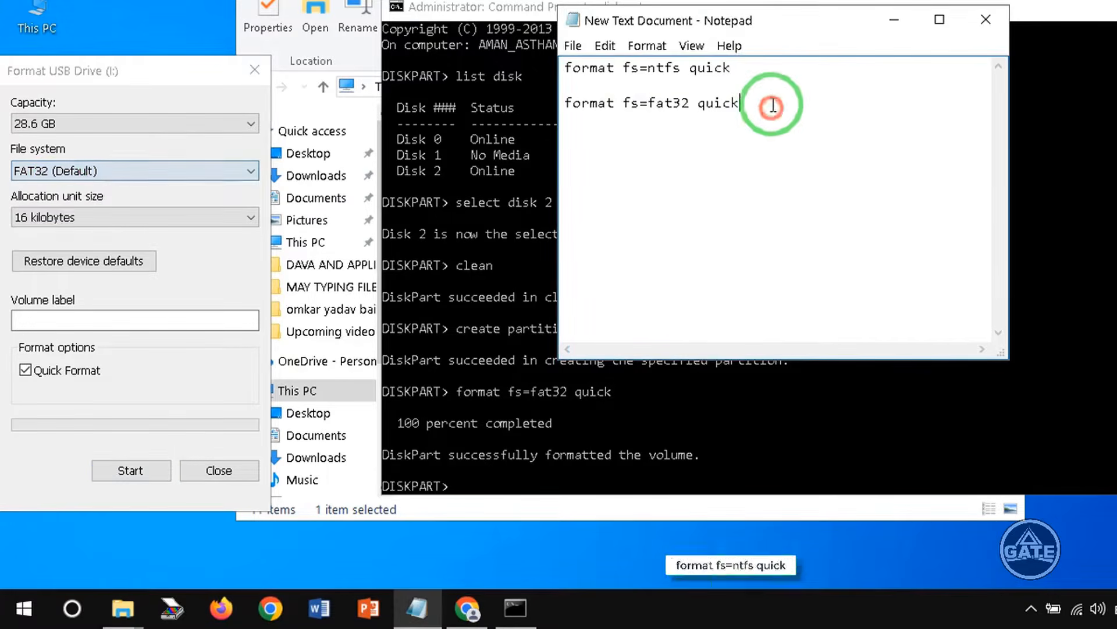
left_click_drag(765, 64, 560, 68)
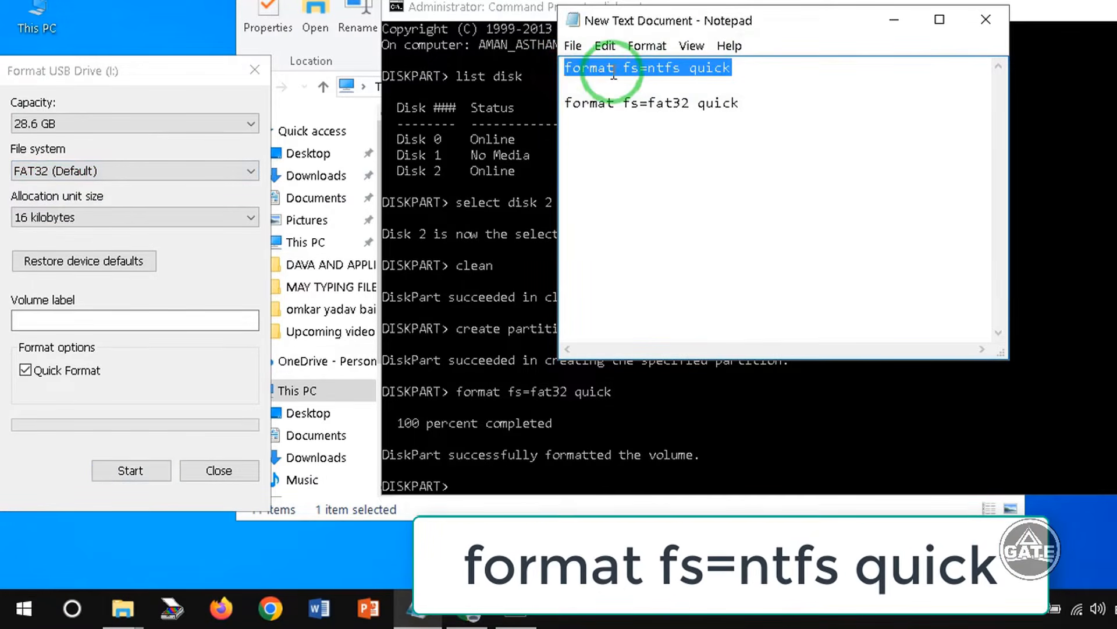
left_click(606, 46)
left_click(664, 124)
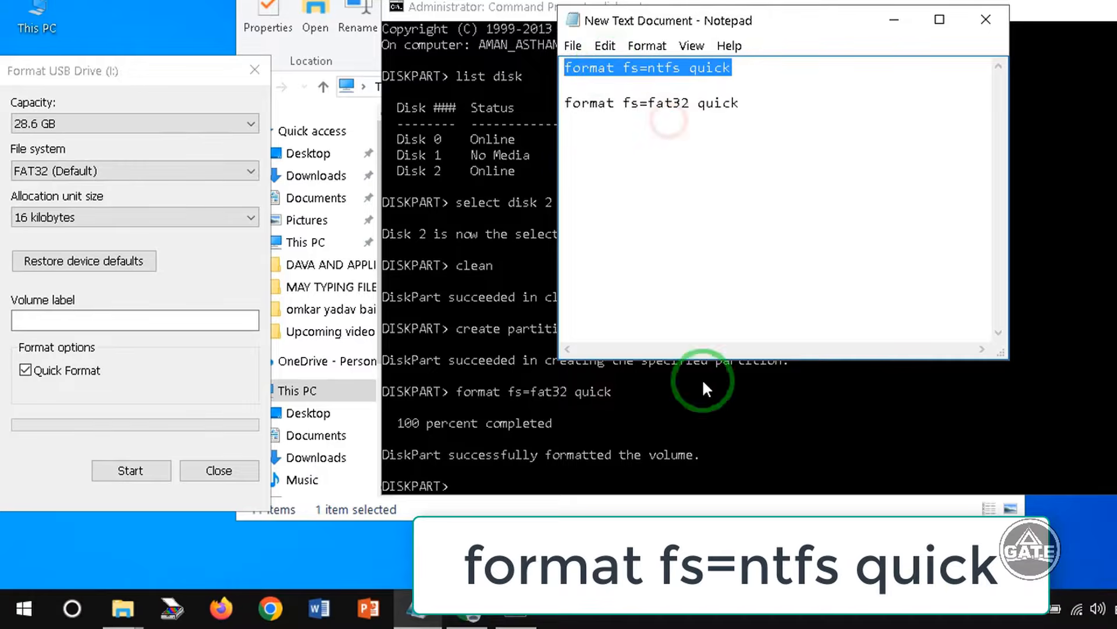
left_click(502, 487)
right_click(502, 468)
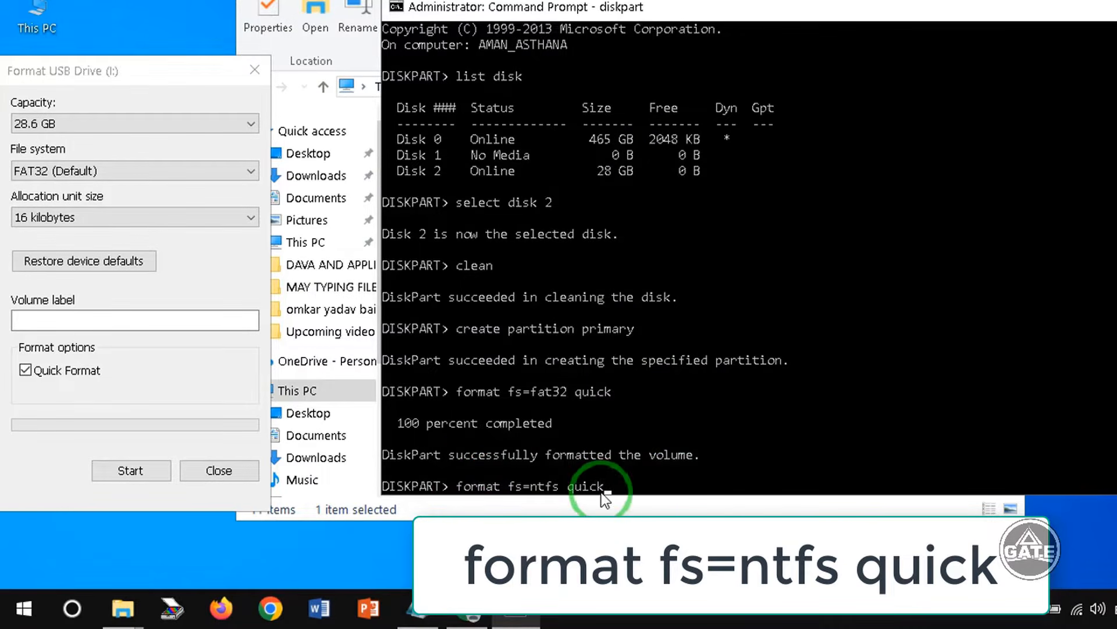
key("Return")
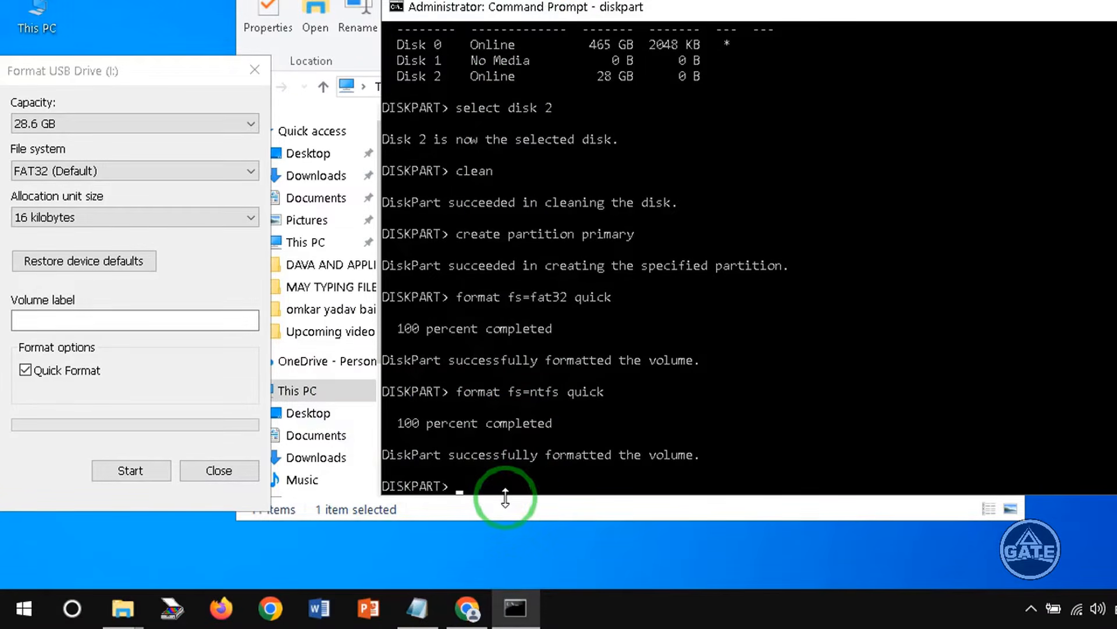
- Compare the Format dialog's file system options with the two format commands in Notepad
left_click(82, 173)
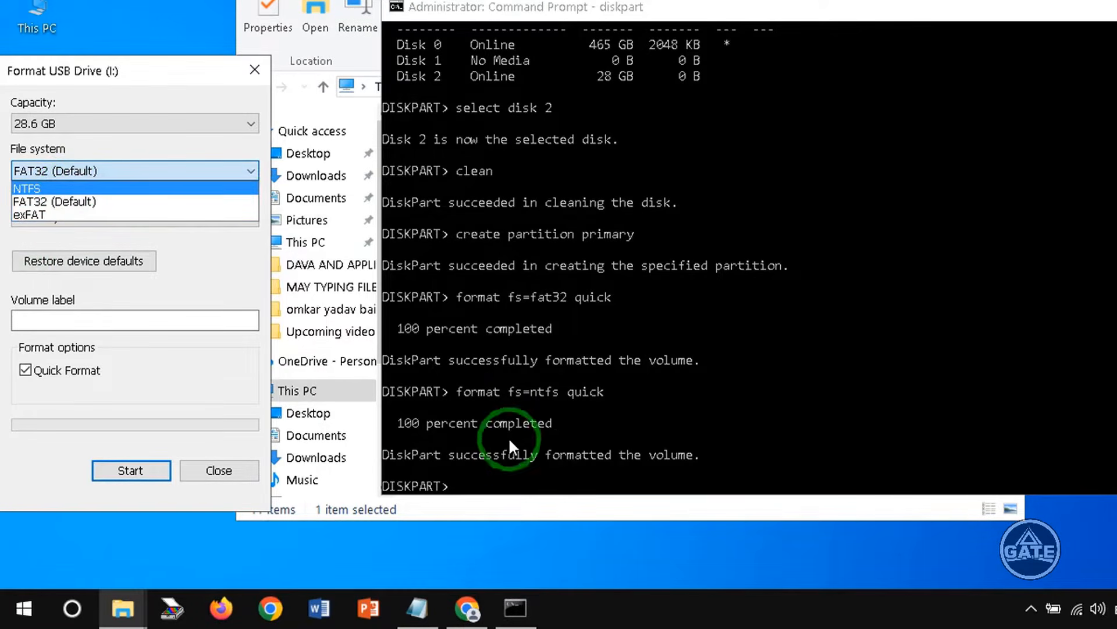
left_click(417, 608)
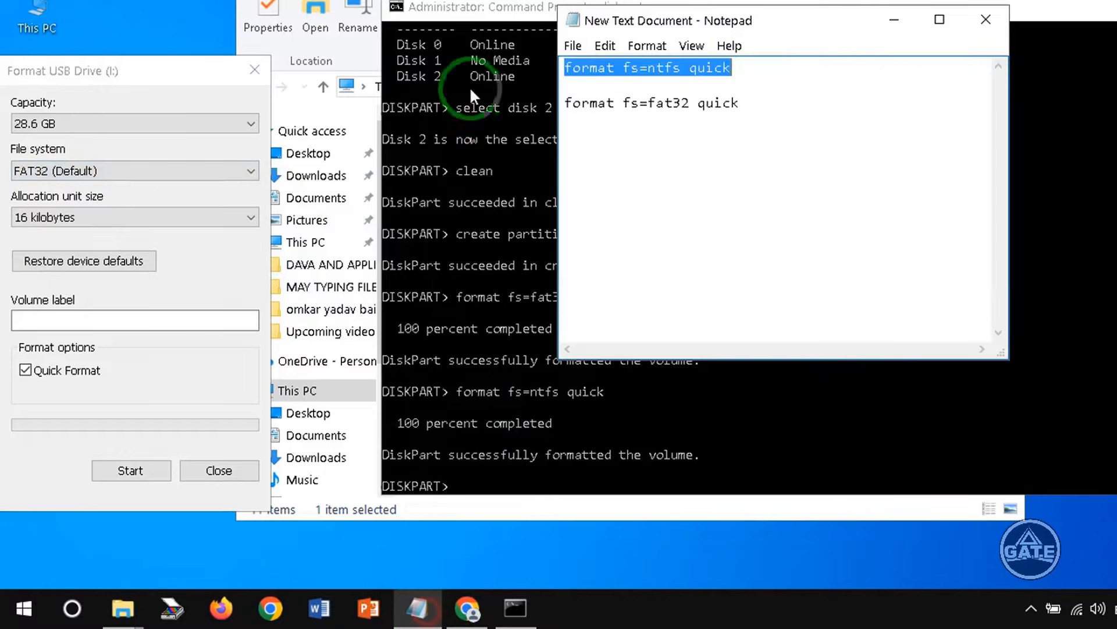
left_click(801, 88)
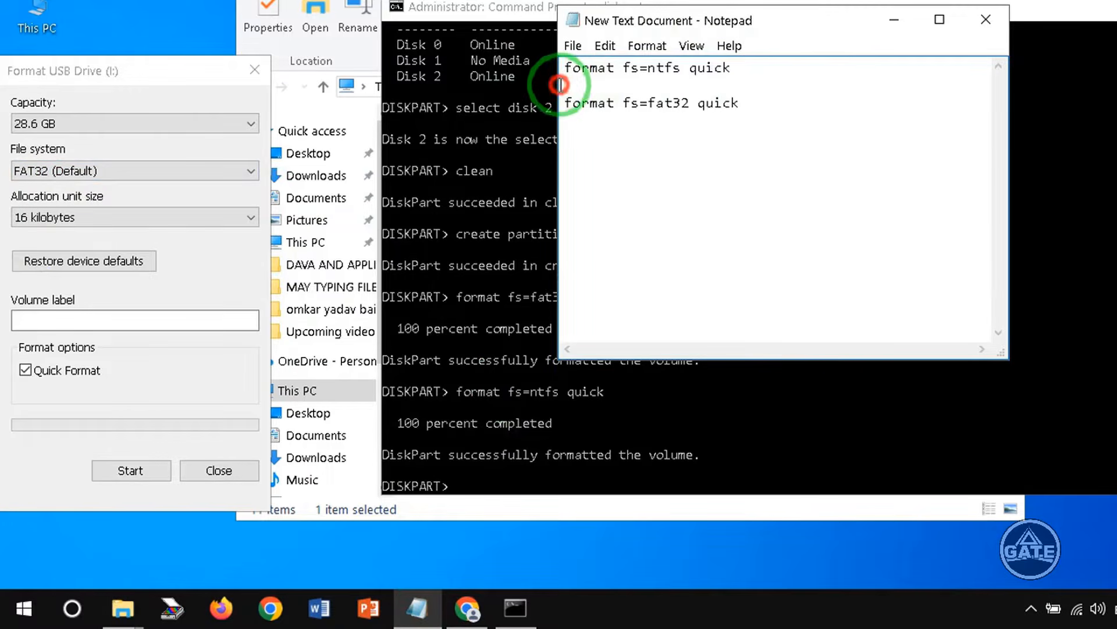
left_click_drag(573, 68, 735, 64)
left_click(35, 170)
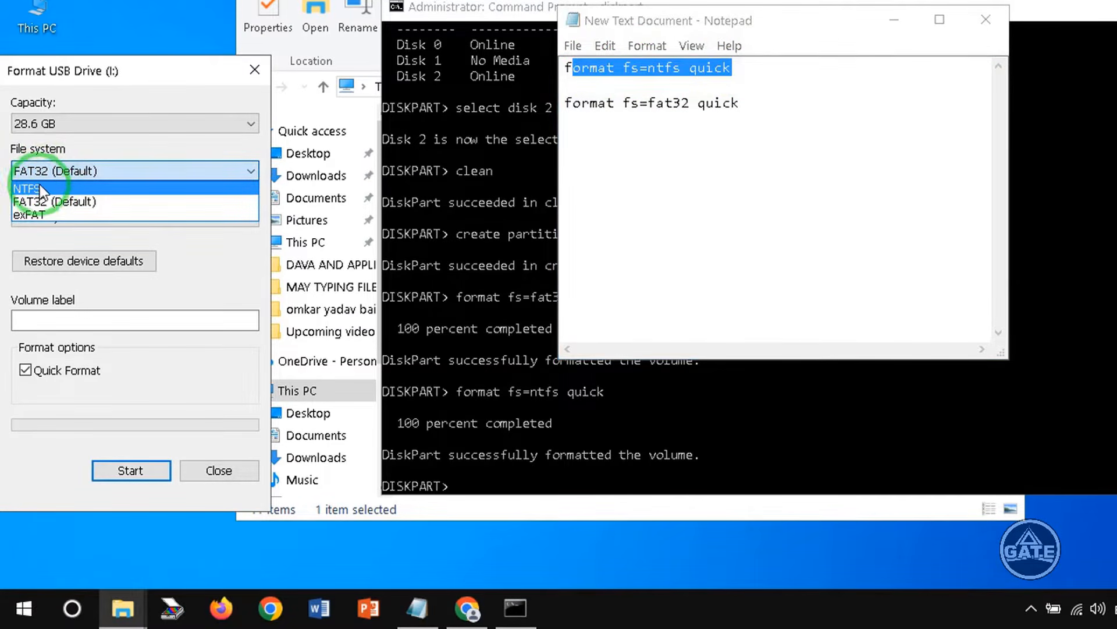
left_click_drag(743, 120, 506, 38)
left_click(82, 173)
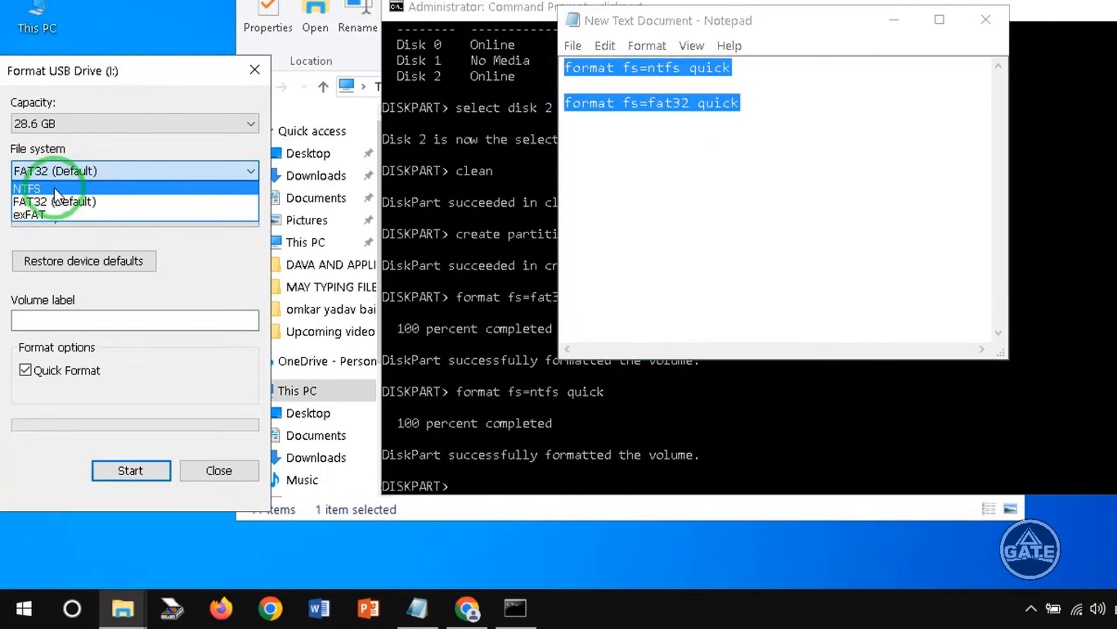
left_click(843, 131)
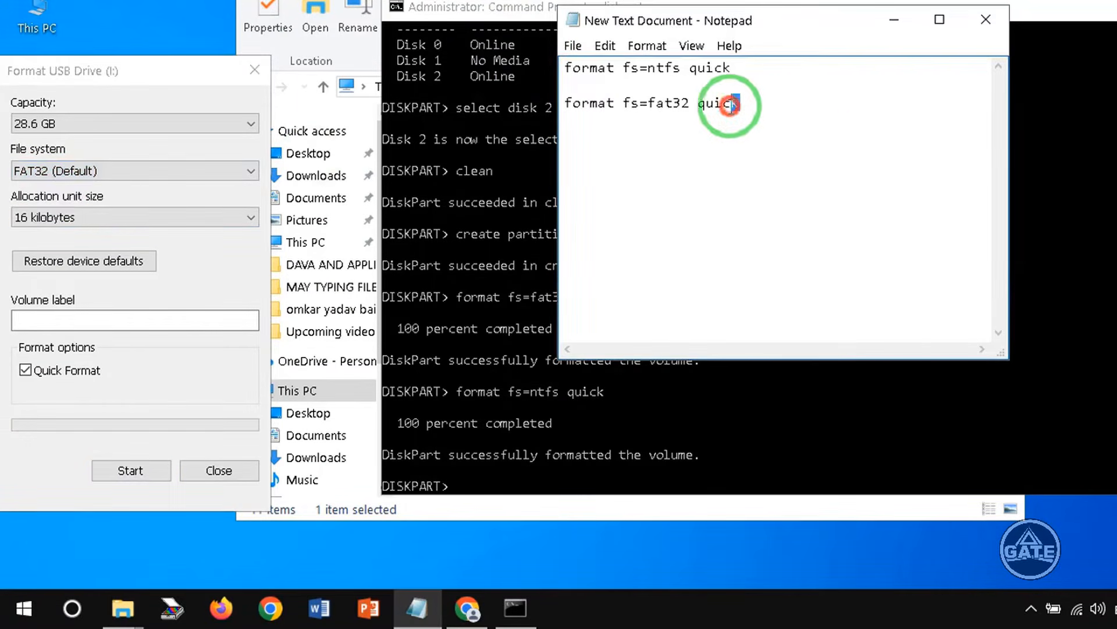
left_click_drag(612, 115, 560, 106)
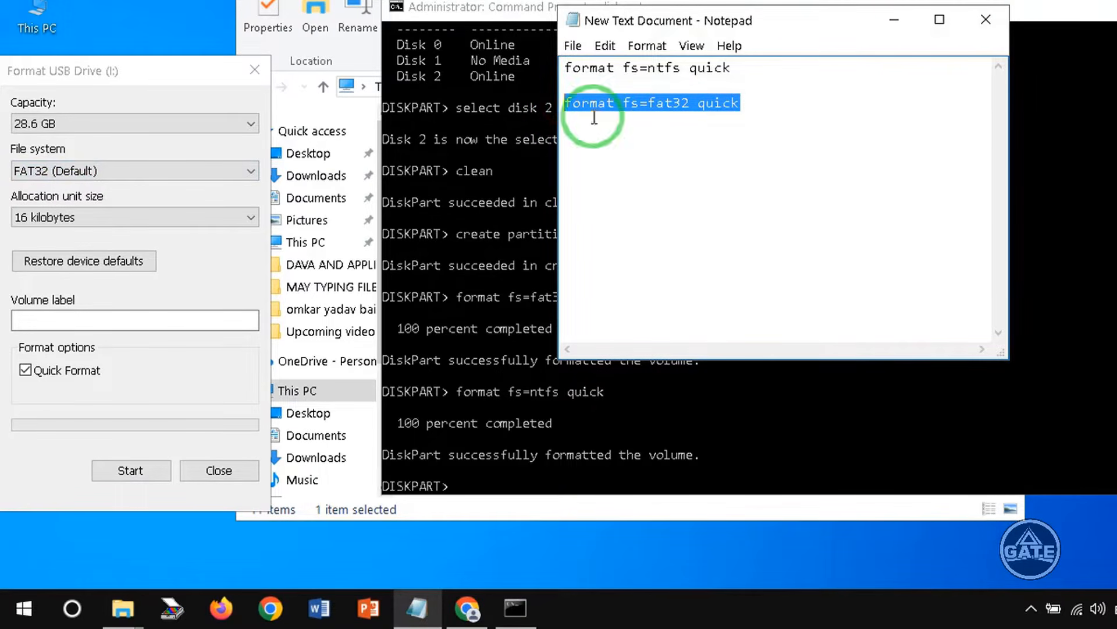
- Minimize Notepad, close the Format dialog and move the Command Prompt window into view
left_click(893, 25)
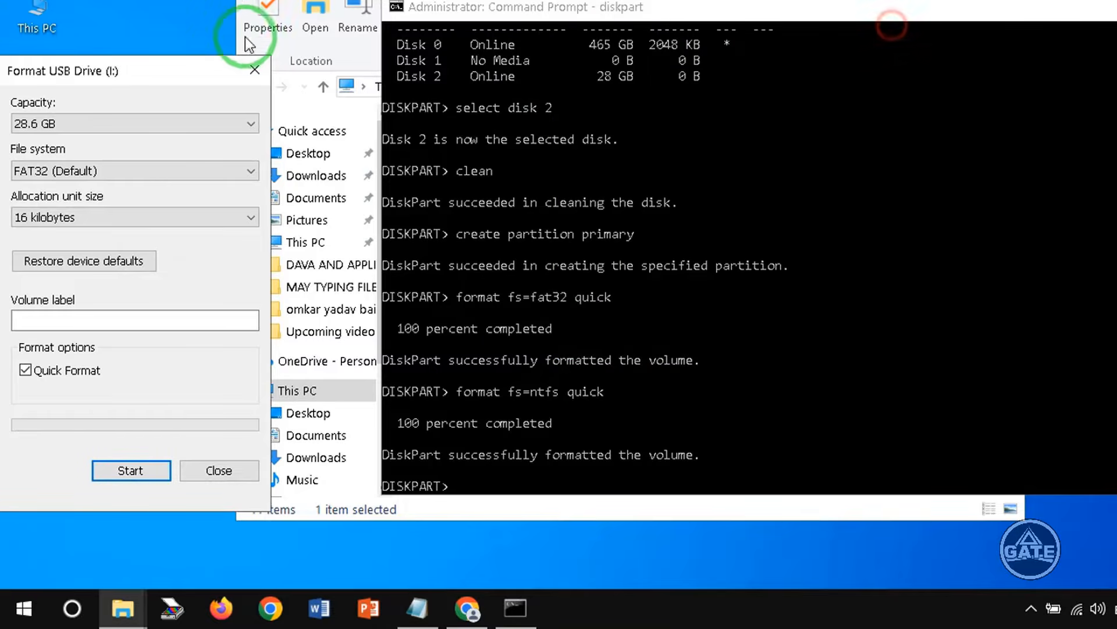
left_click(260, 69)
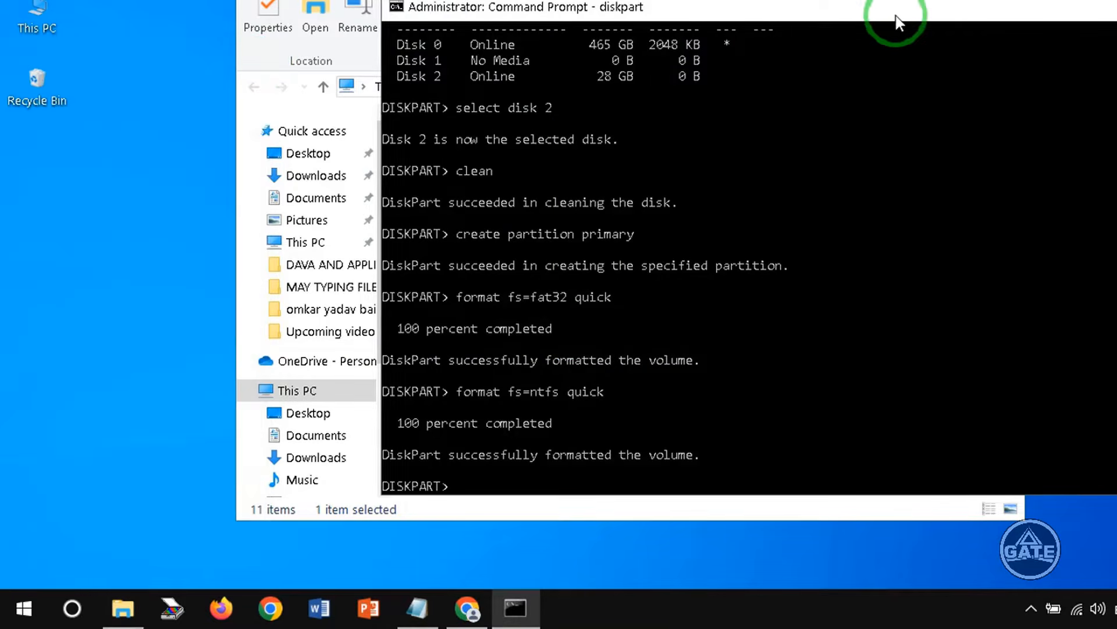
left_click_drag(898, 15, 731, 9)
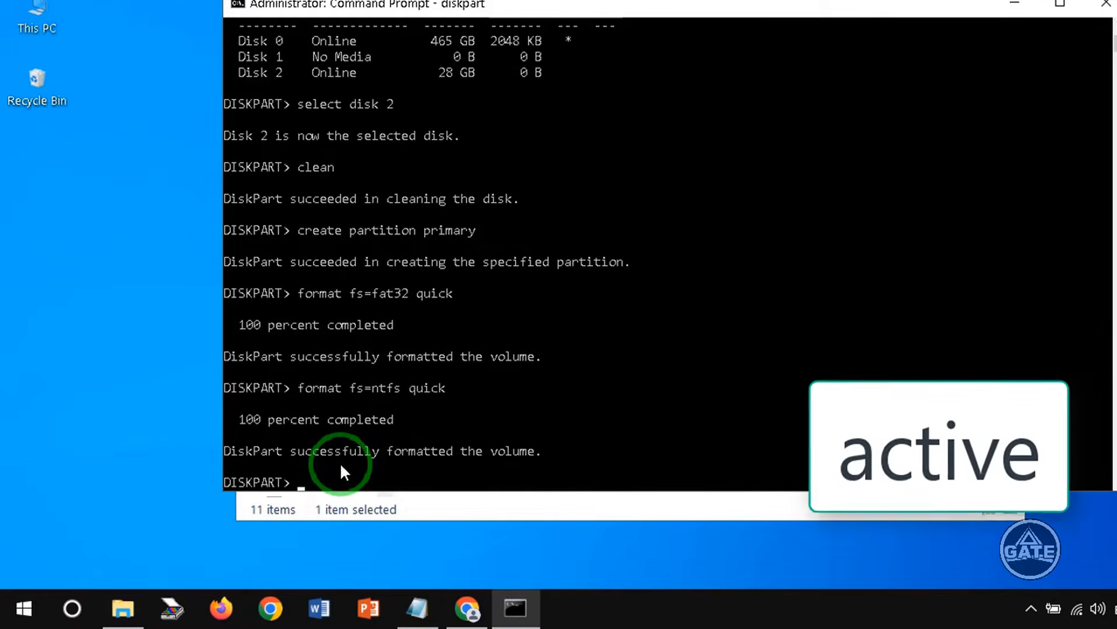
- Mark the partition active and assign it a drive letter with the active and assign commands
type("active")
key("Return")
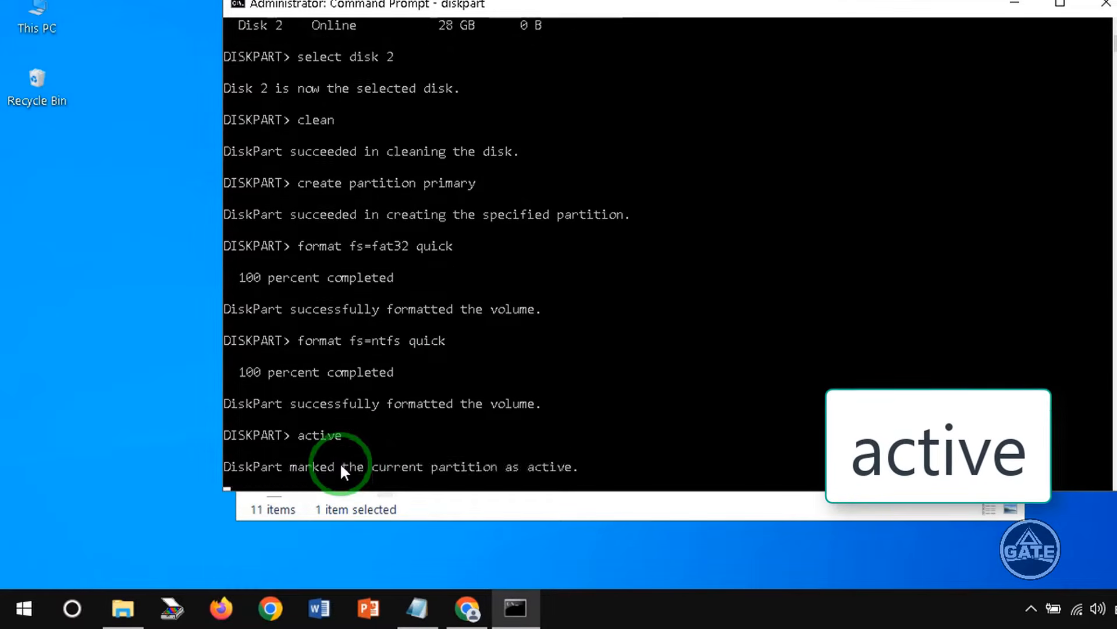
type("as")
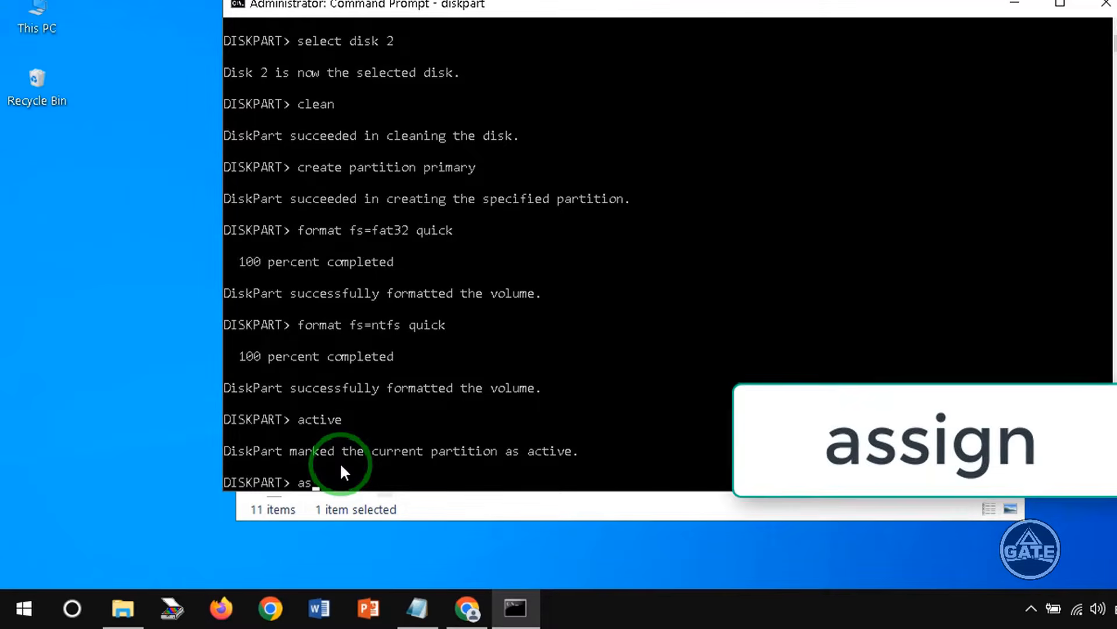
type("si")
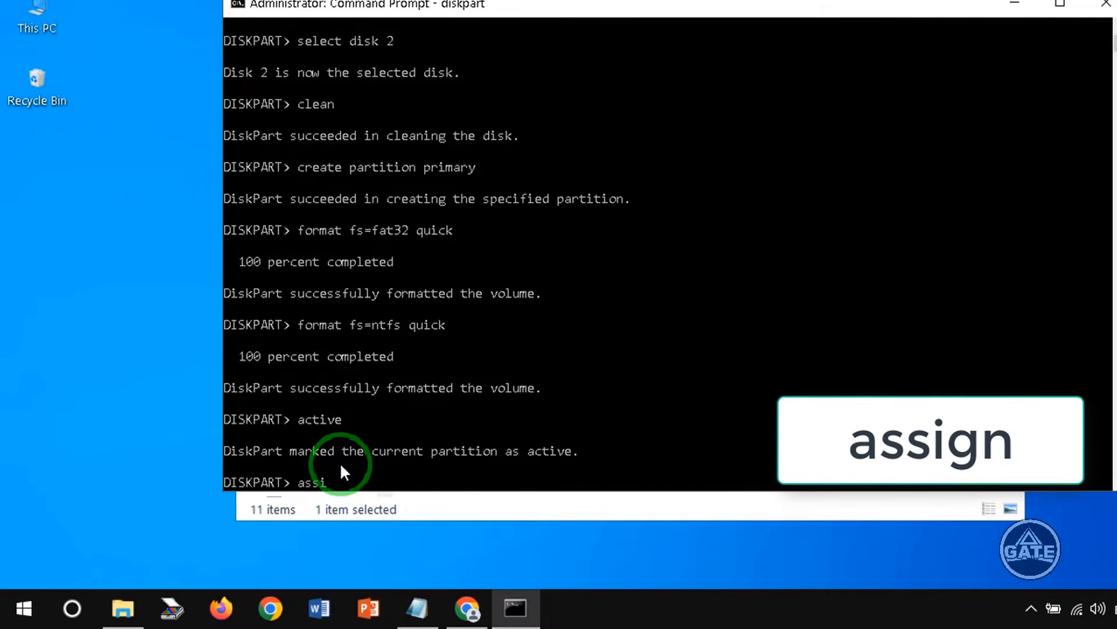
type("gn")
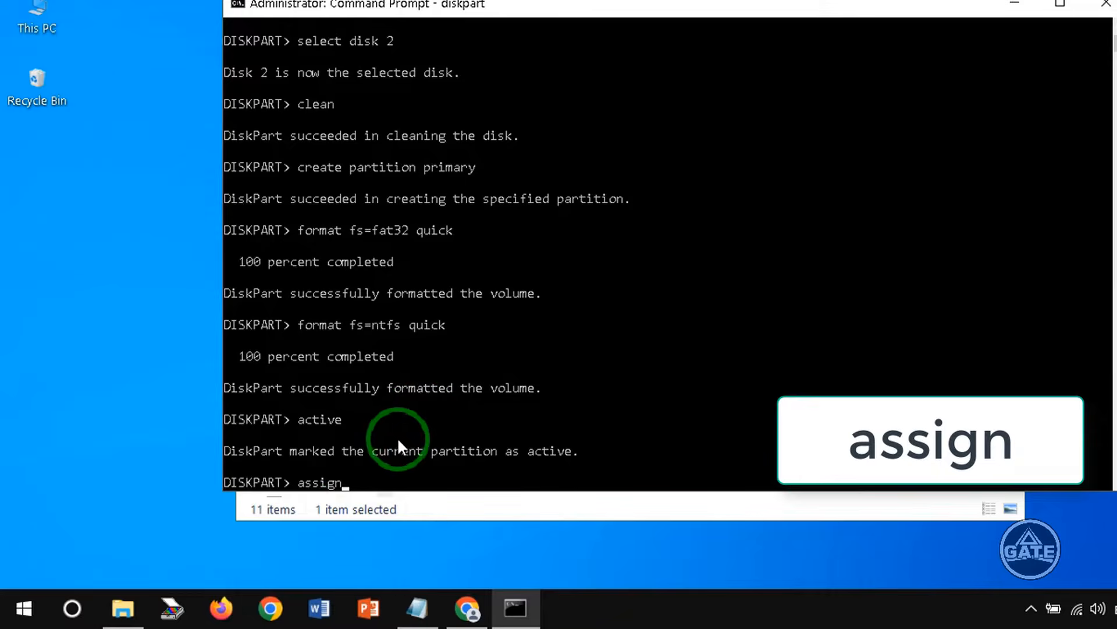
key("Return")
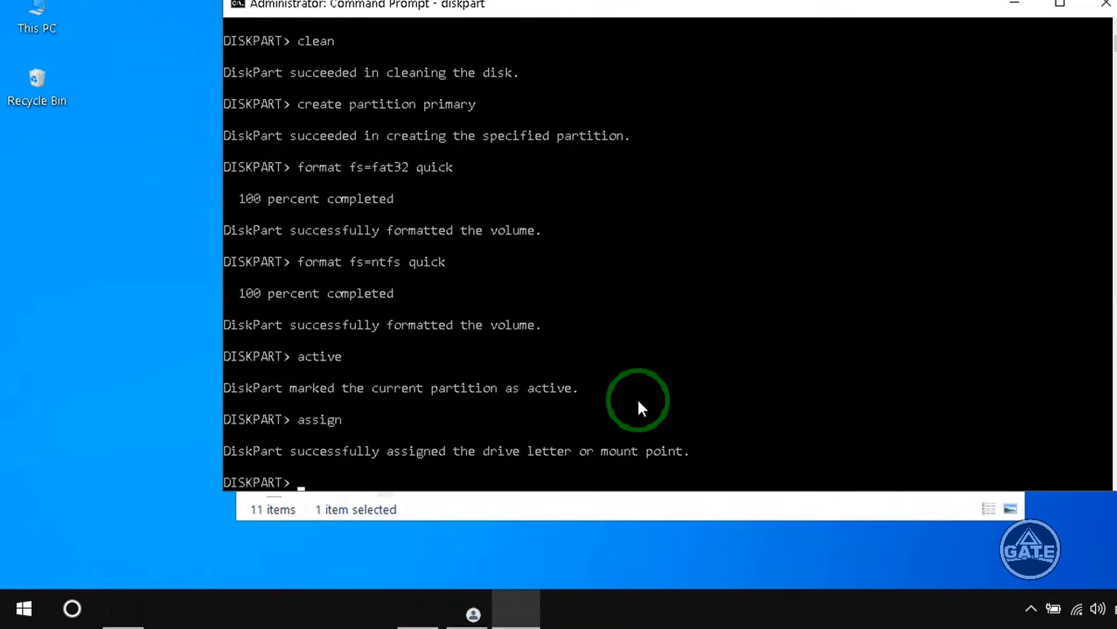
- Leave DiskPart and close the Command Prompt with the exit command, run twice
type("exit")
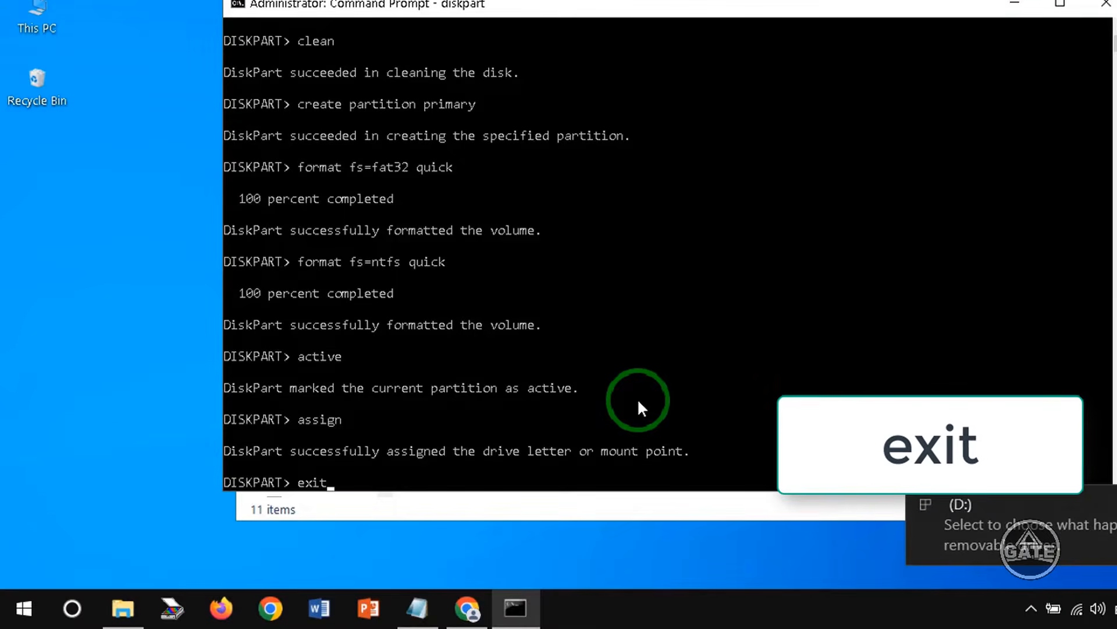
key("Return")
type("ex")
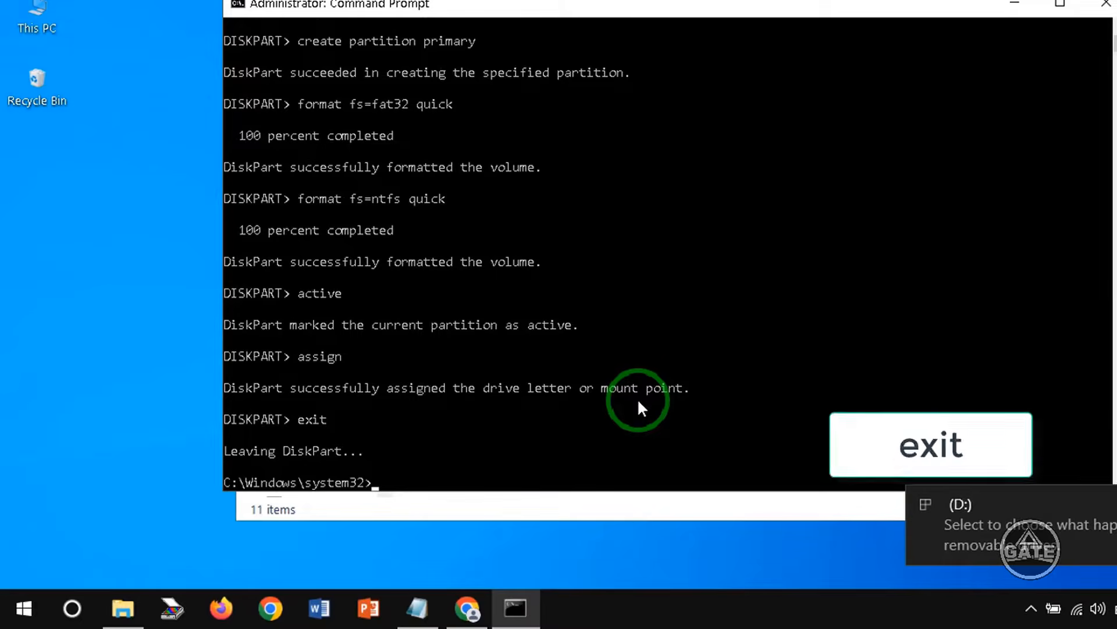
type("it")
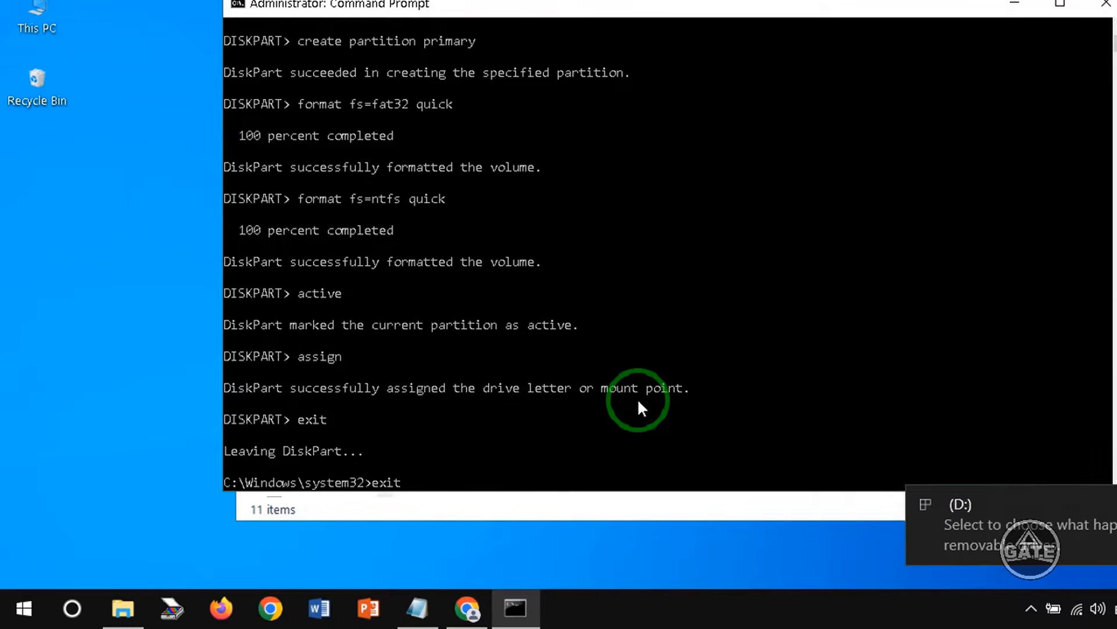
key("Return")
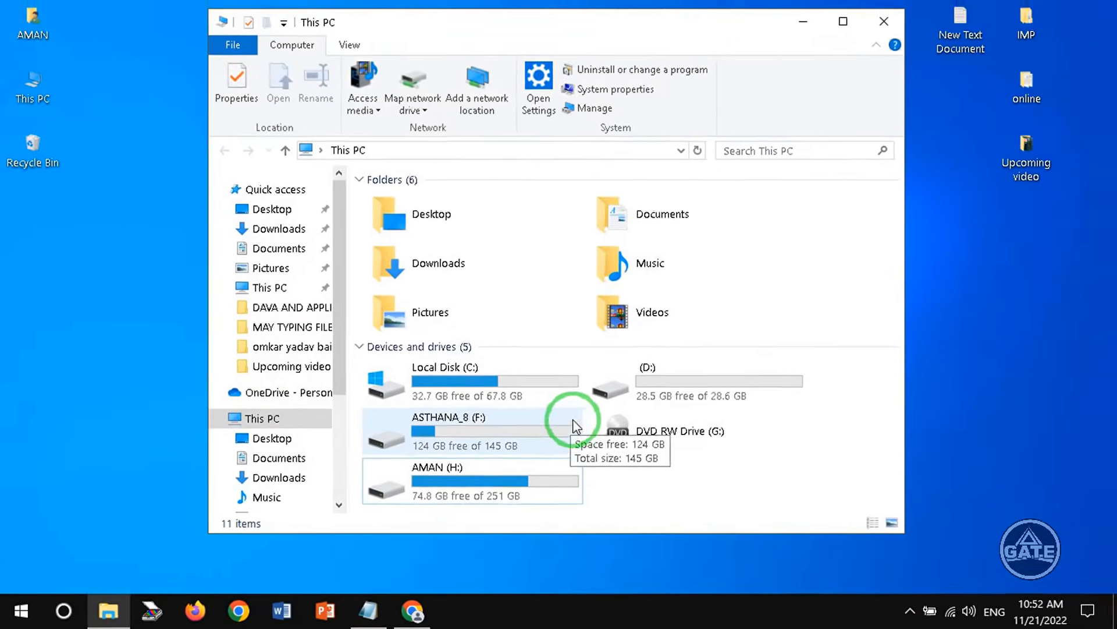
- Open the D: drive from This PC to check its contents, return to This PC and minimize the window
double_click(520, 25)
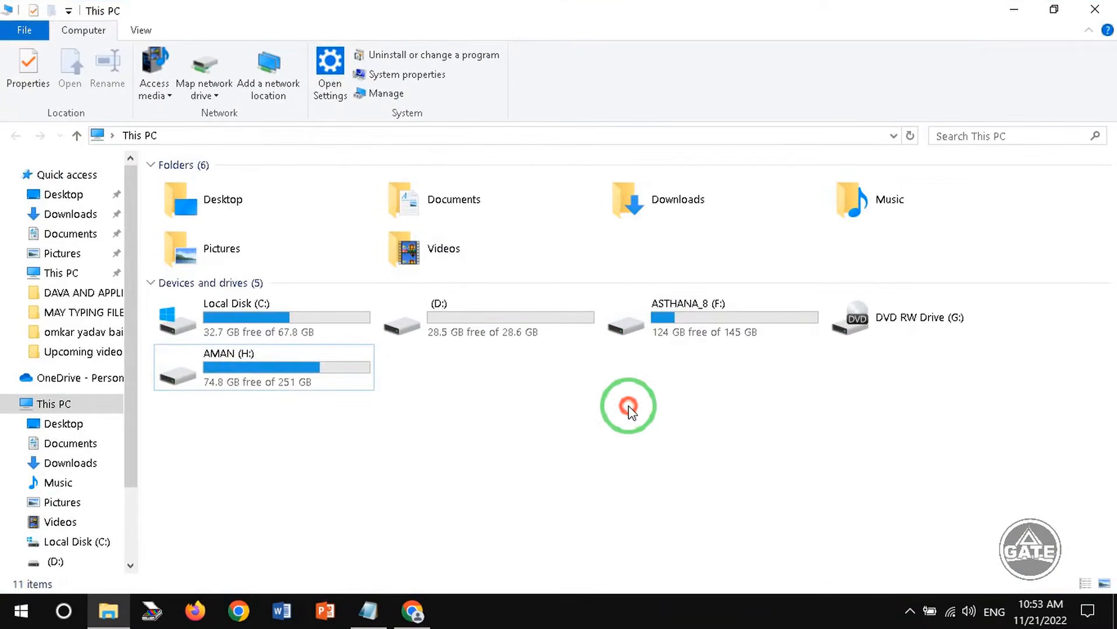
double_click(460, 317)
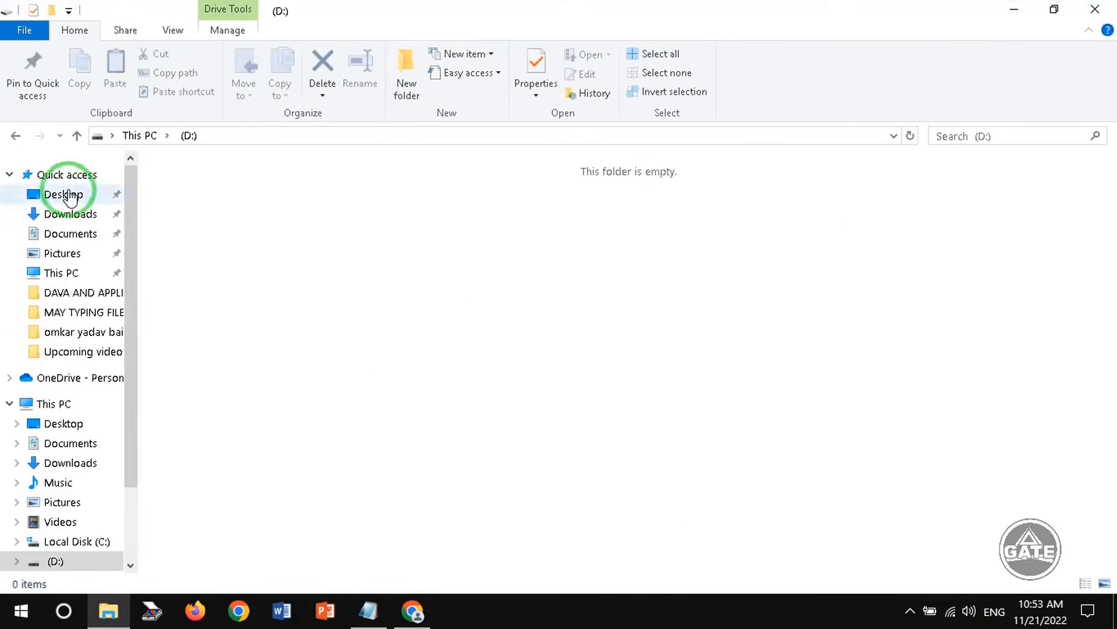
left_click(16, 135)
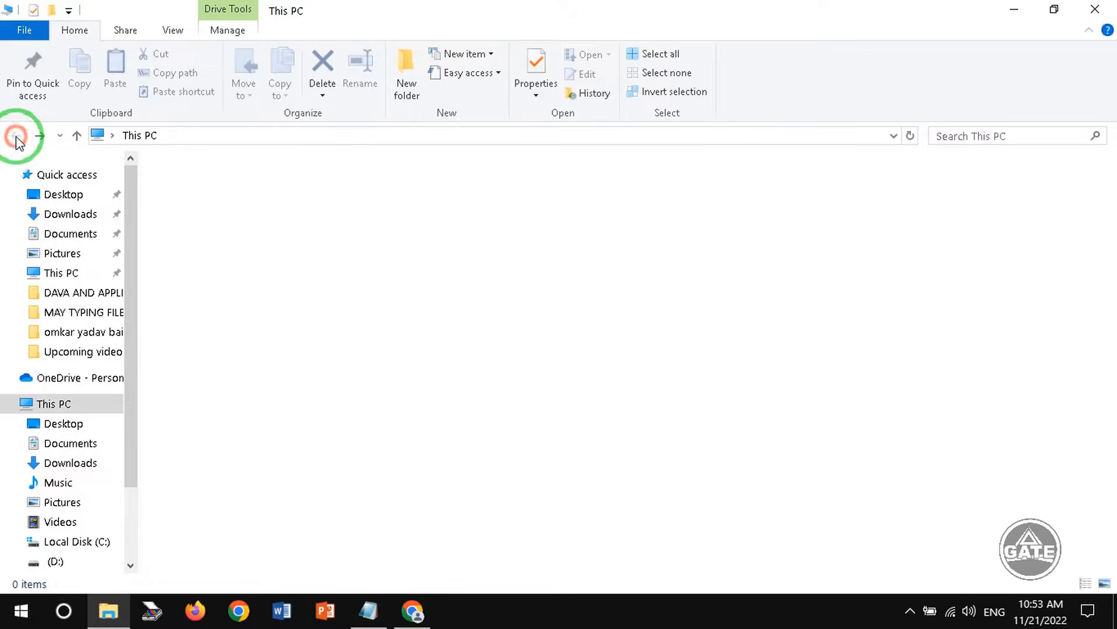
left_click(523, 396)
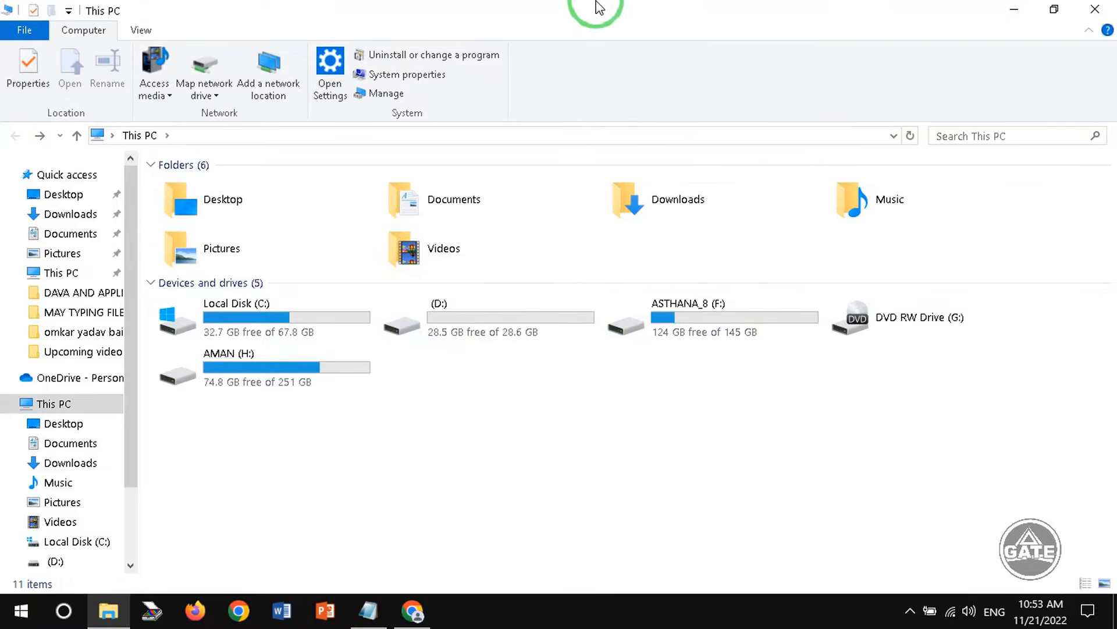
left_click_drag(601, 8, 542, 28)
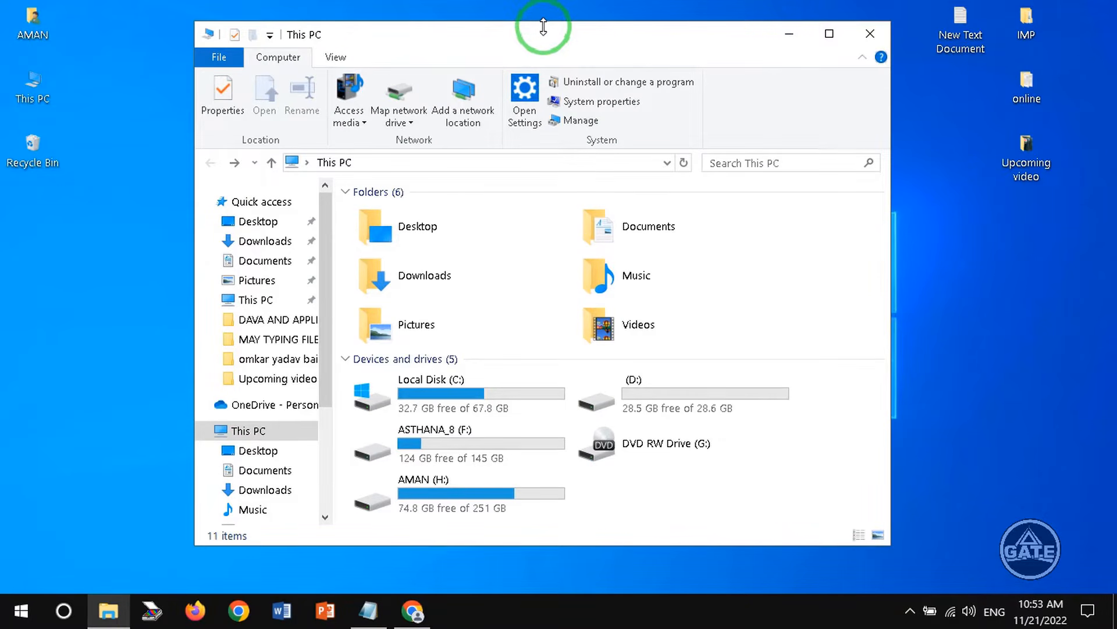
left_click(788, 33)
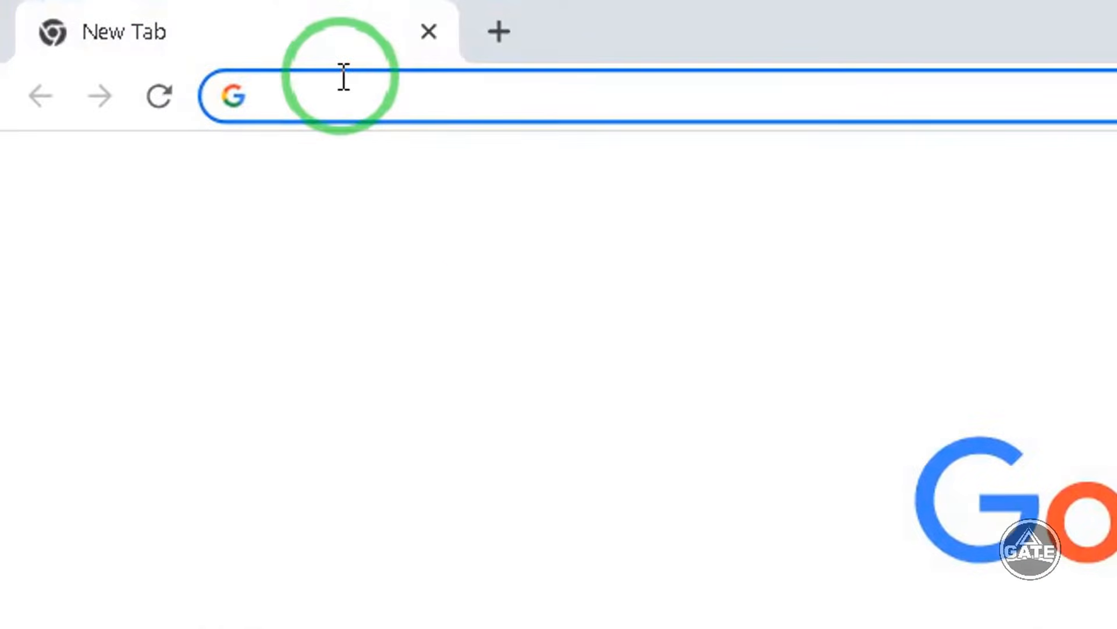
- Search Google for rufus
type("re")
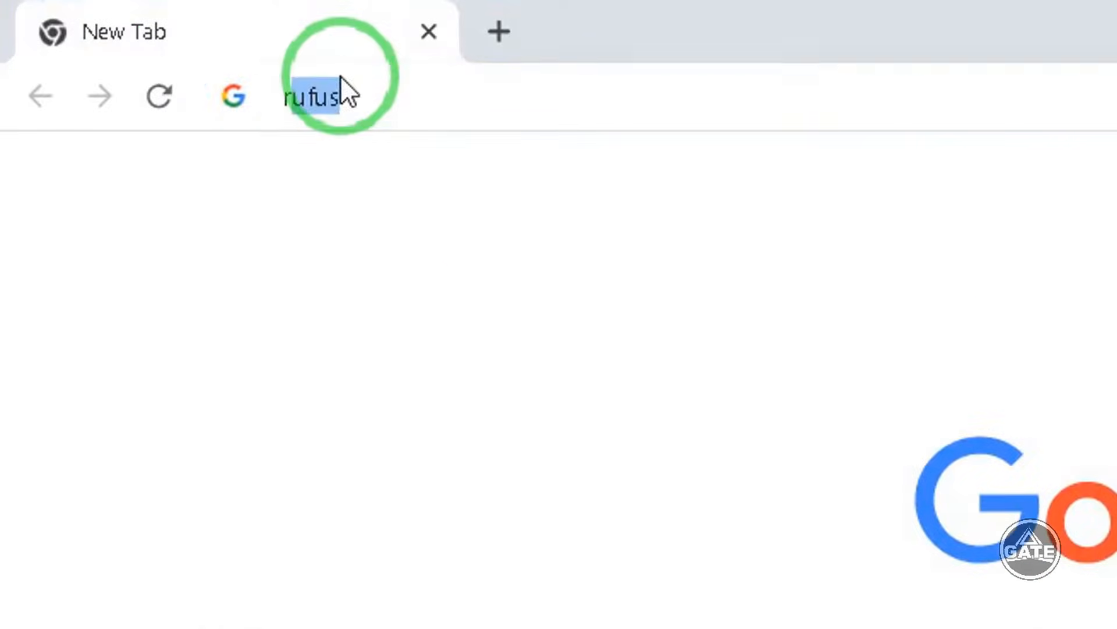
key("BackSpace")
key("BackSpace")
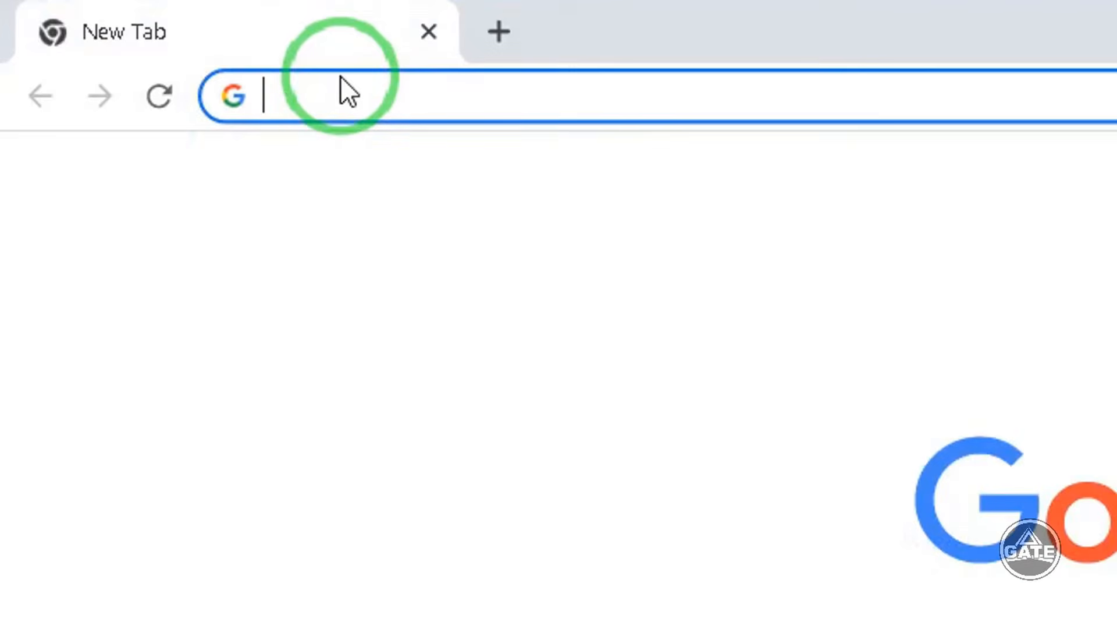
type("rufus")
key("Return")
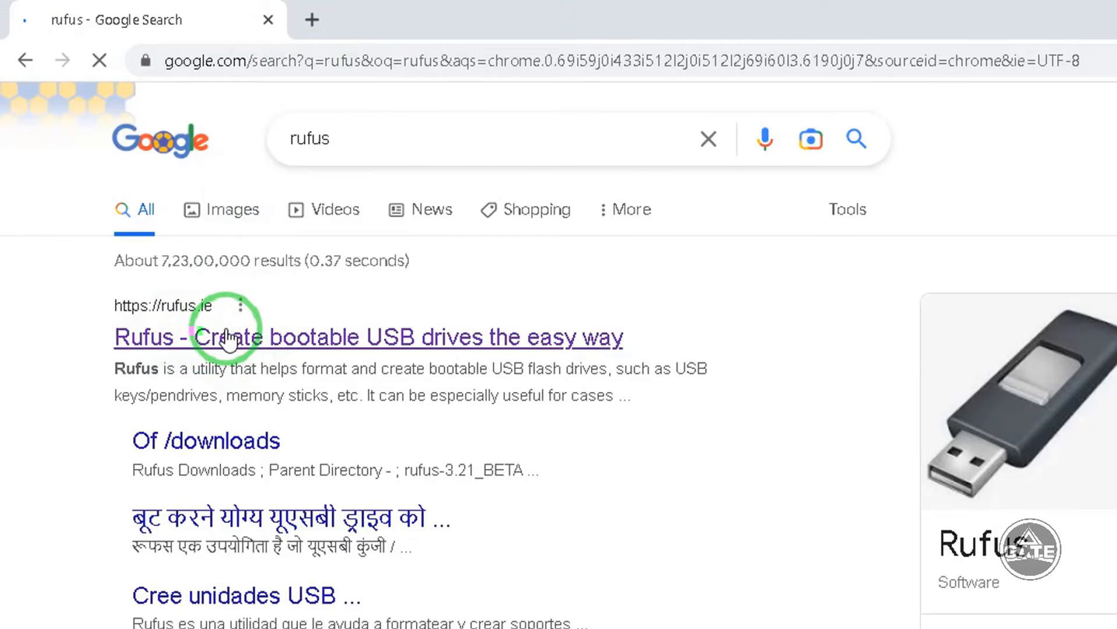
- Open the rufus.ie site and download Rufus 3.20 from its Download section, dismissing the ad
left_click(279, 342)
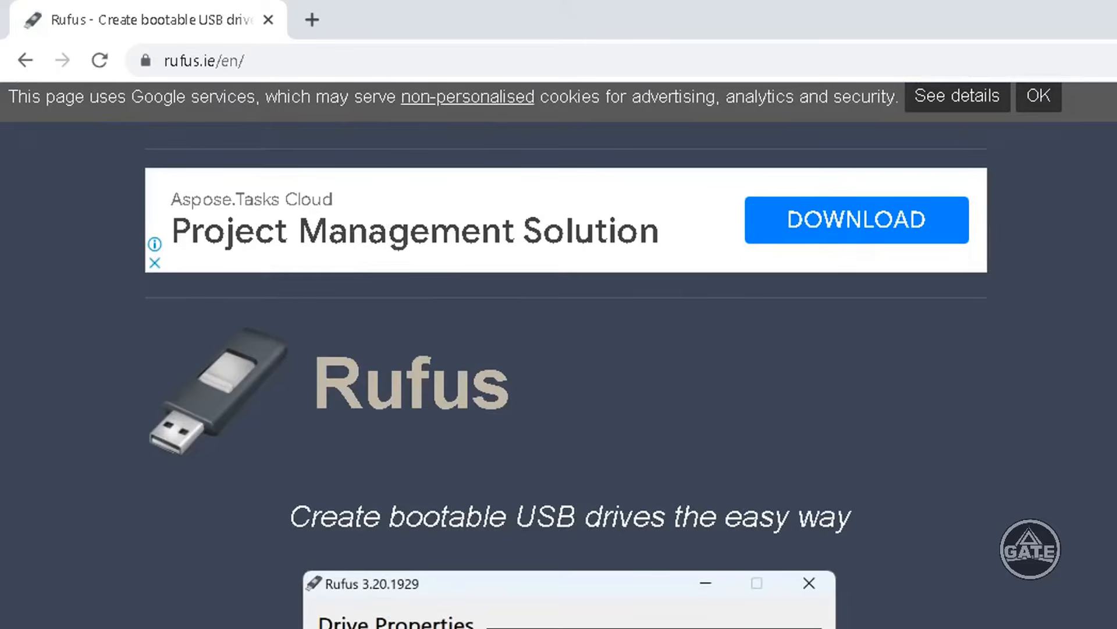
scroll(559, 355, "down", 10)
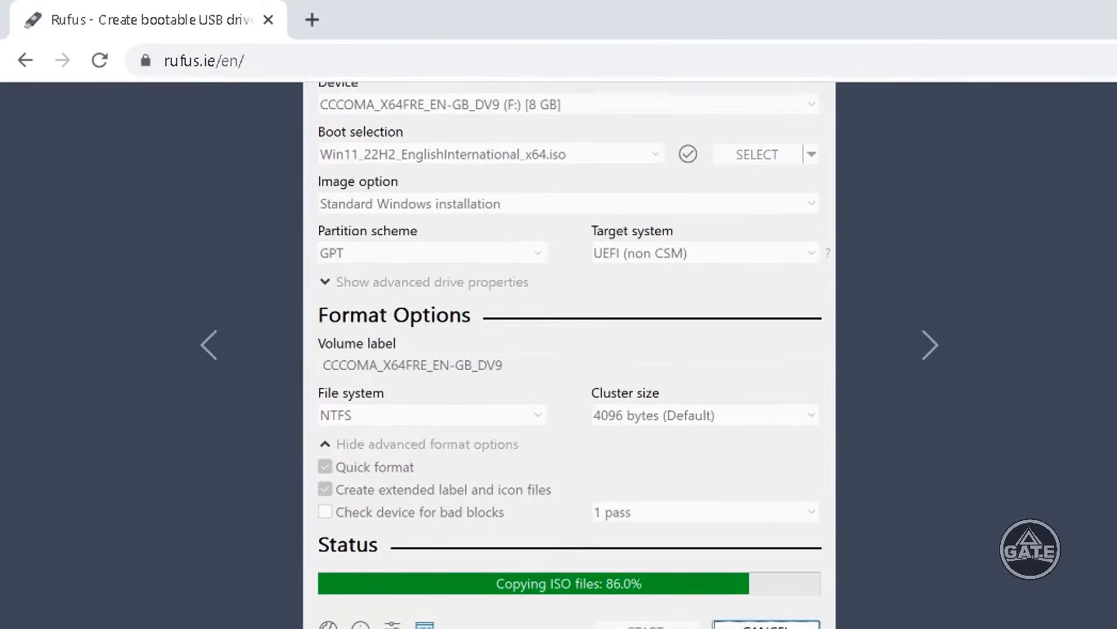
scroll(559, 355, "down", 15)
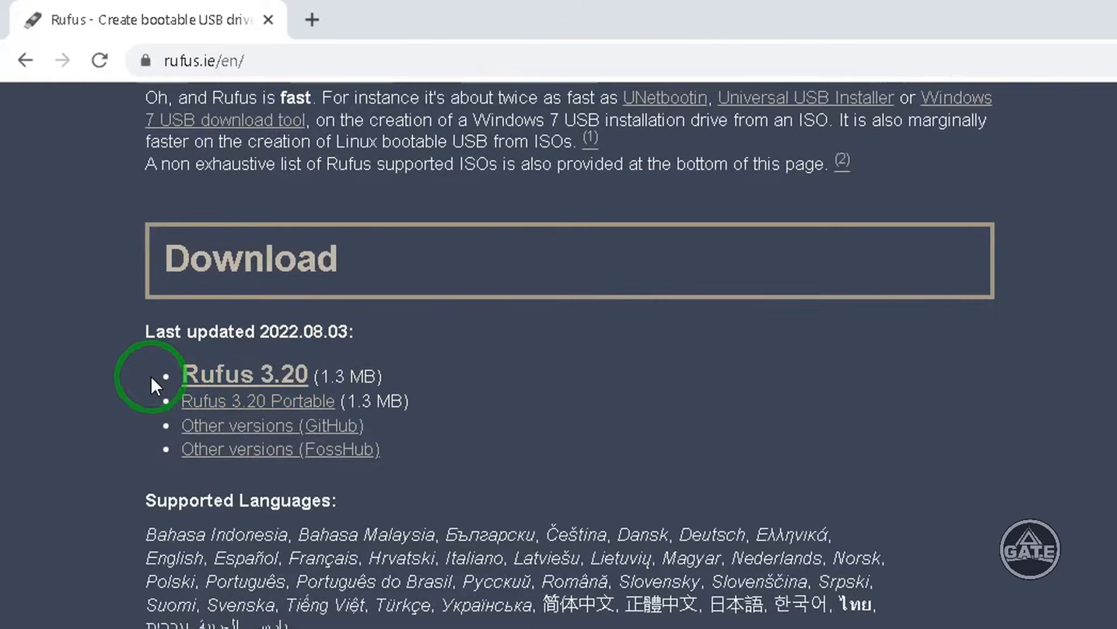
left_click(188, 382)
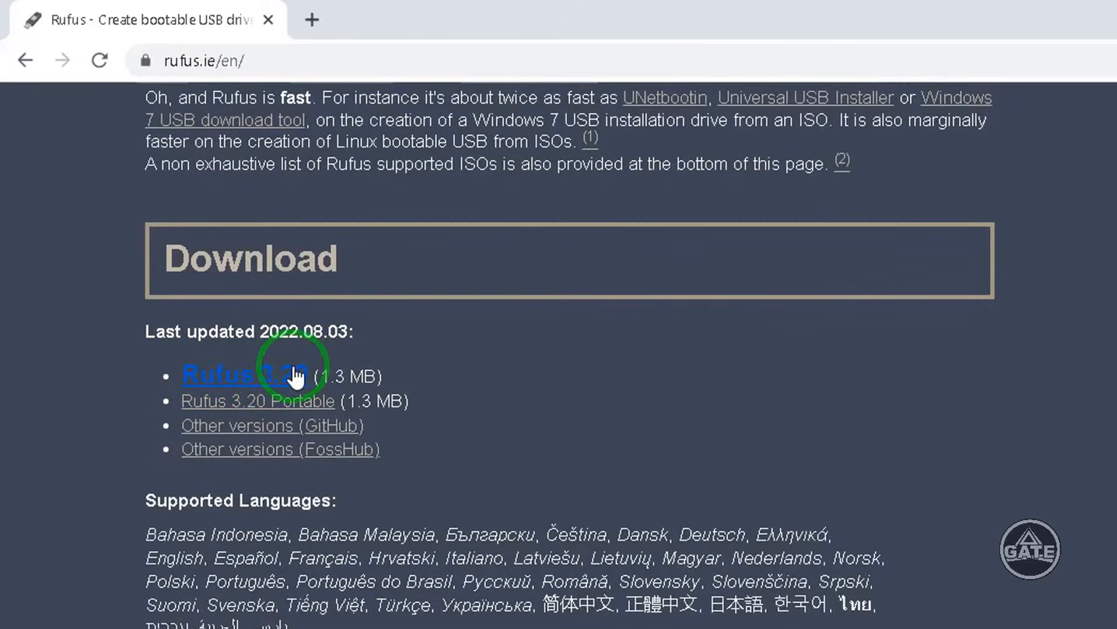
left_click(232, 379)
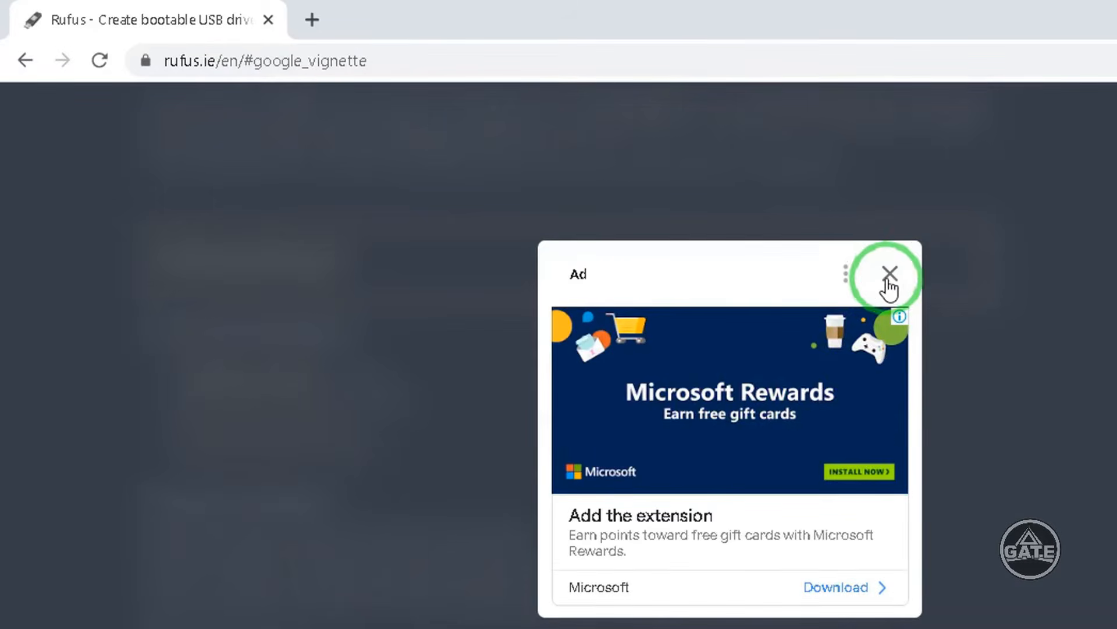
left_click(890, 274)
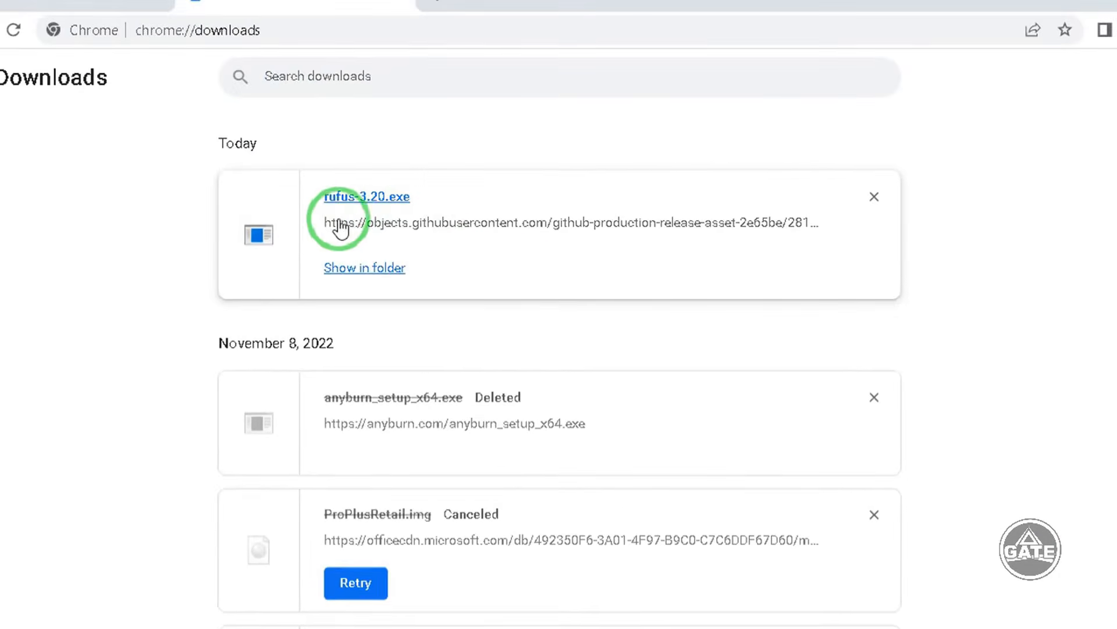
- Launch the downloaded rufus-3.20.exe and bring the Rufus window onto the desktop
left_click(361, 199)
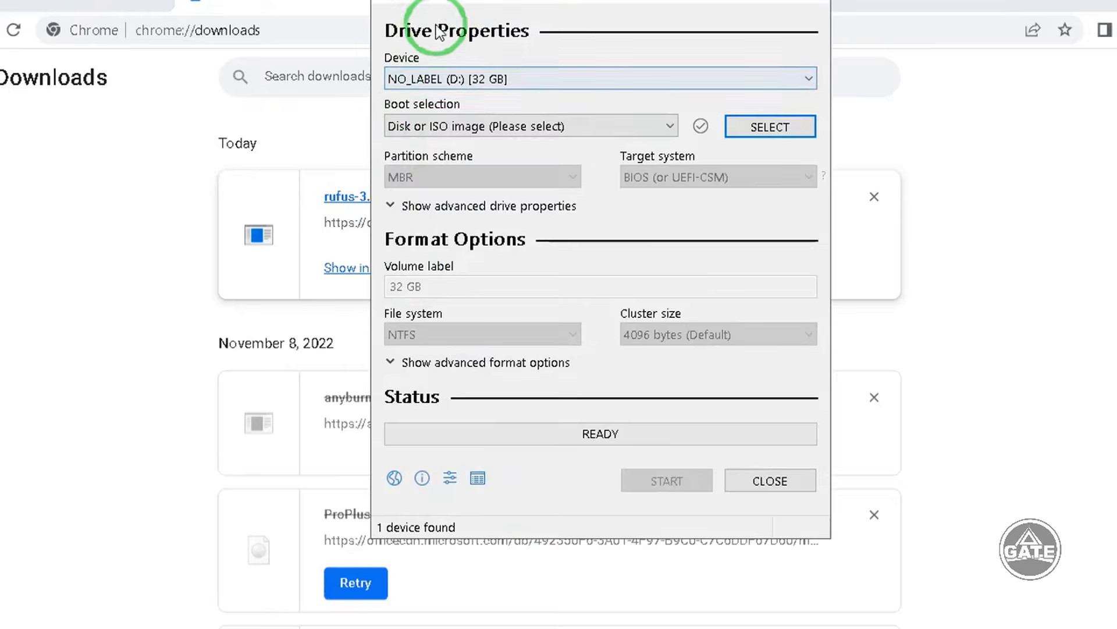
left_click_drag(483, 0, 458, 12)
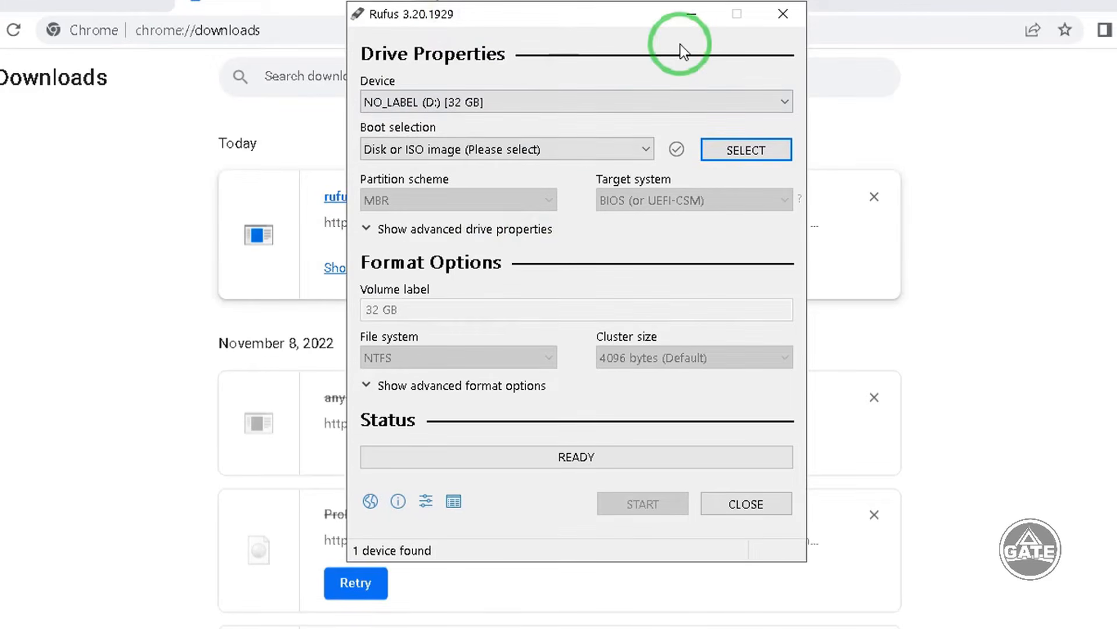
left_click(1030, 0)
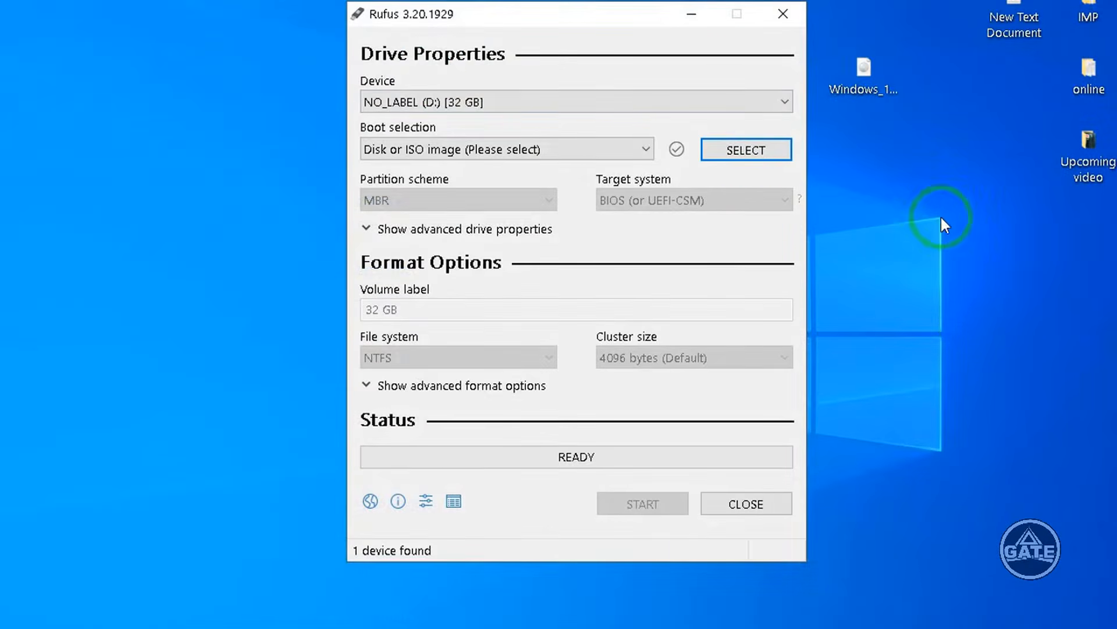
mouse_move(466, 25)
left_mouse_down()
mouse_move(481, 21)
mouse_move(474, 43)
mouse_move(449, 37)
left_mouse_up()
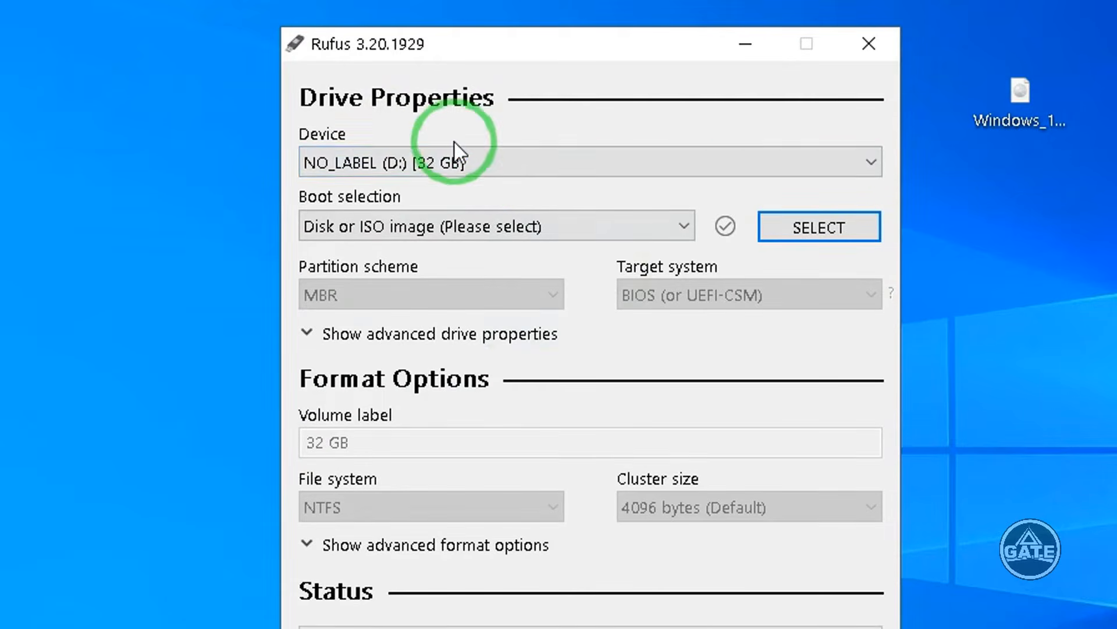
- Select the Windows_10_x32 ISO from the Desktop as the boot image for the D: drive
left_click(509, 165)
left_click(512, 165)
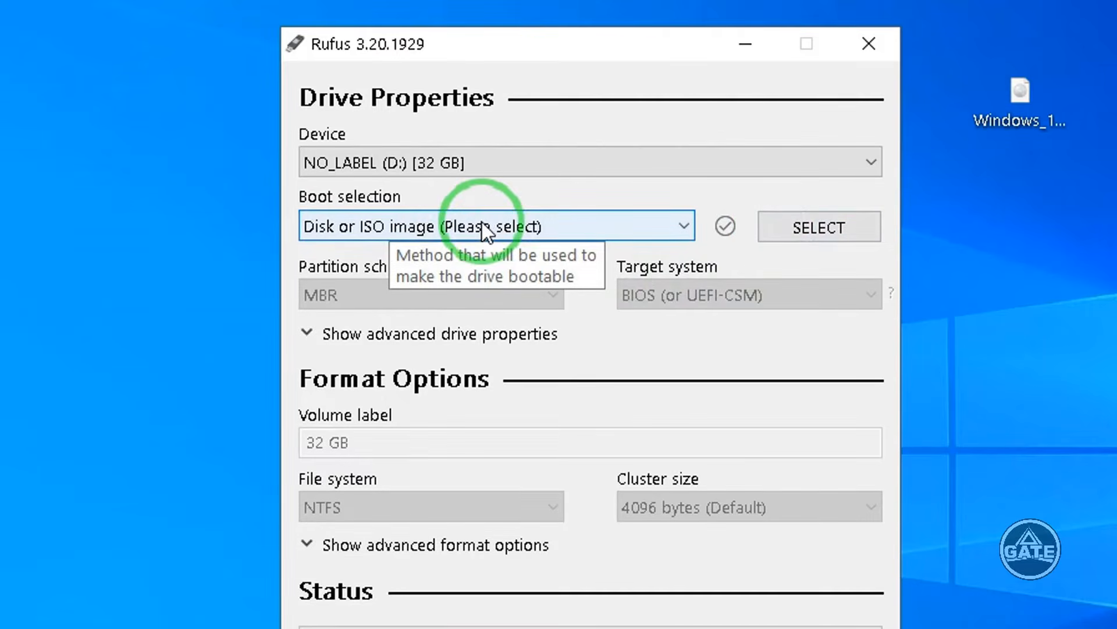
left_click(826, 229)
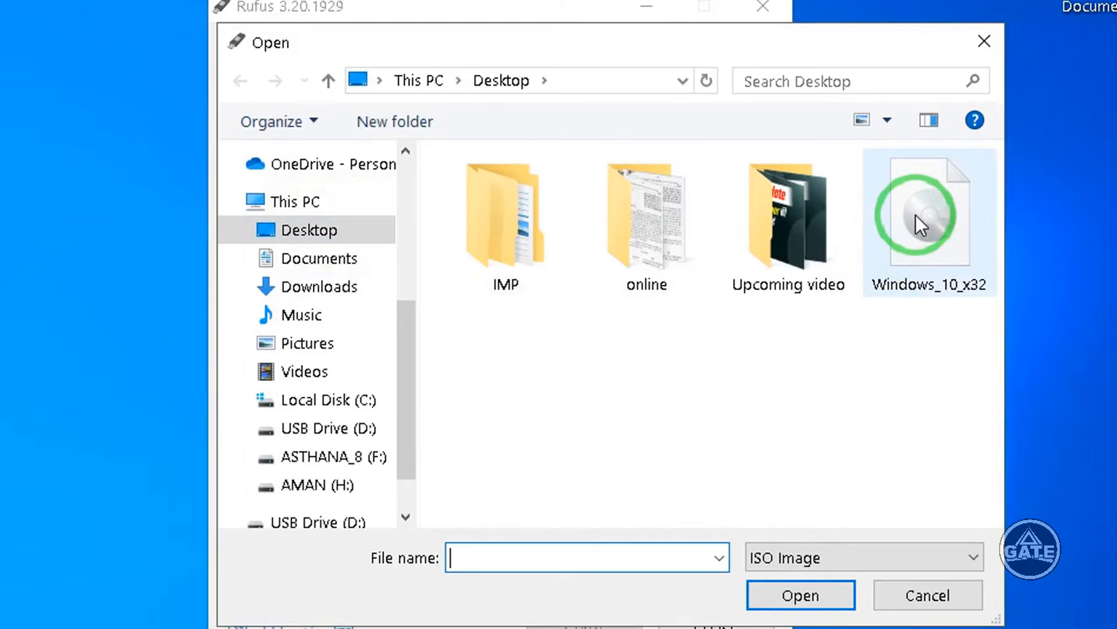
left_click(899, 215)
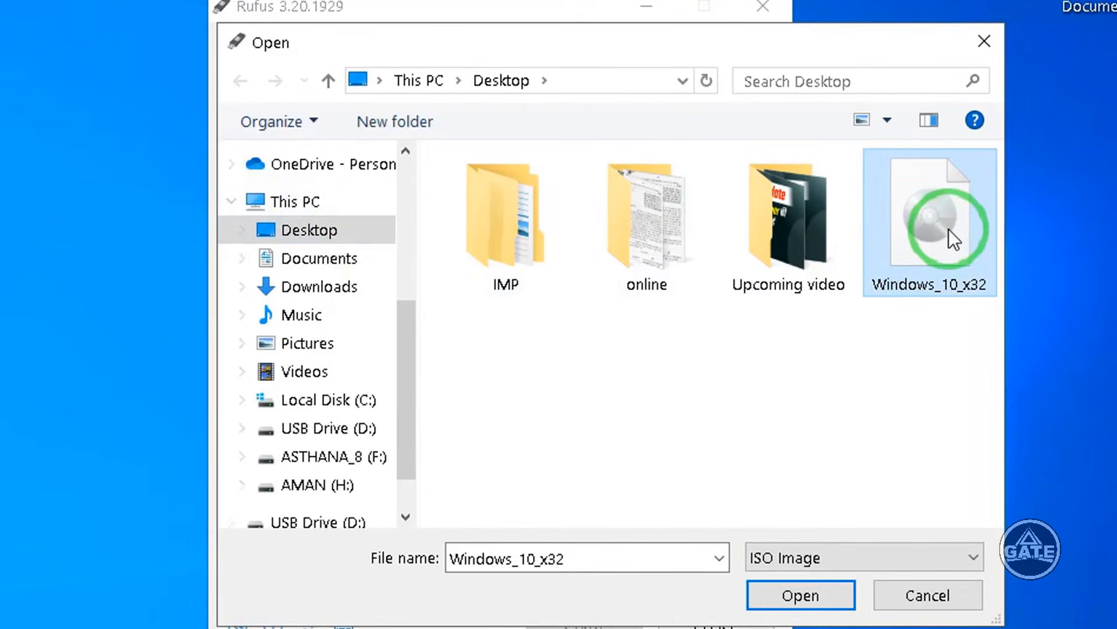
left_click(771, 599)
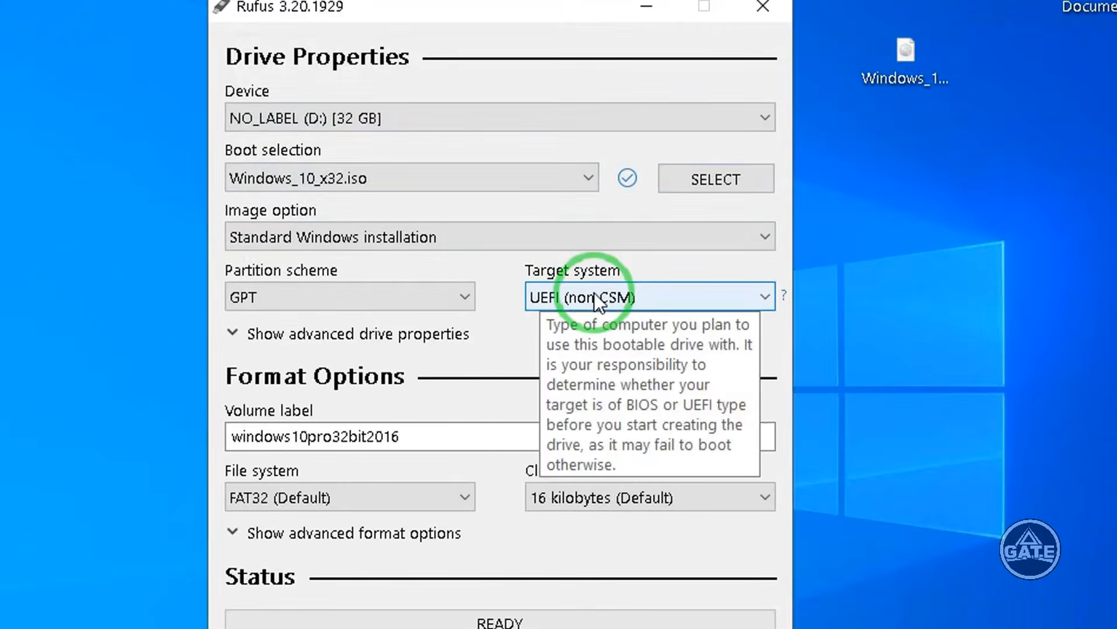
- Open the partition scheme list and keep GPT selected
left_click_drag(408, 12, 430, 0)
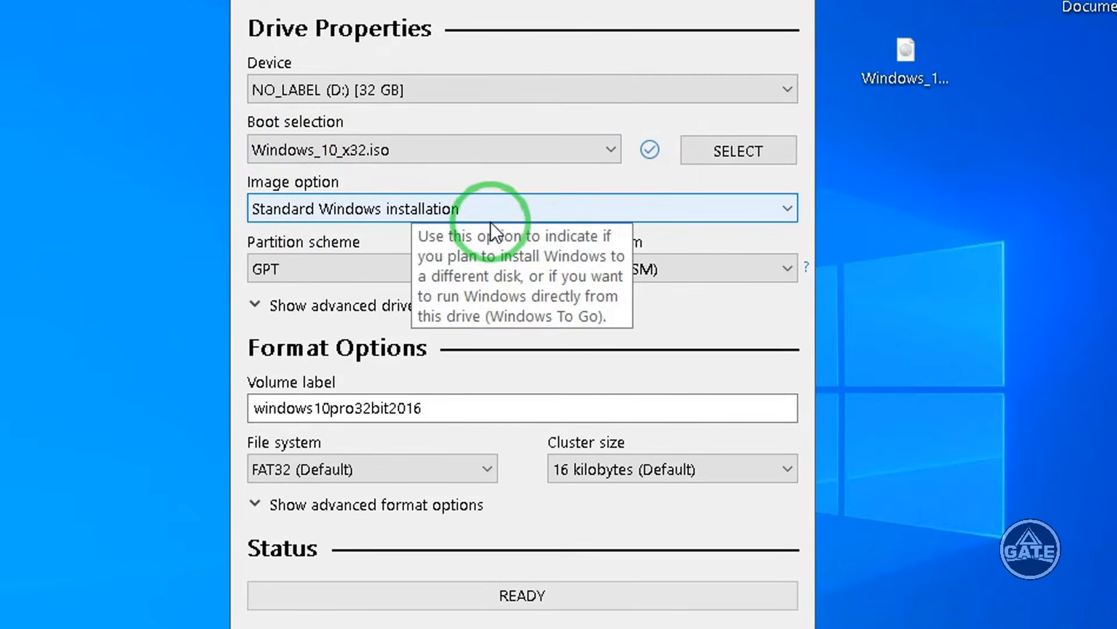
mouse_move(313, 267)
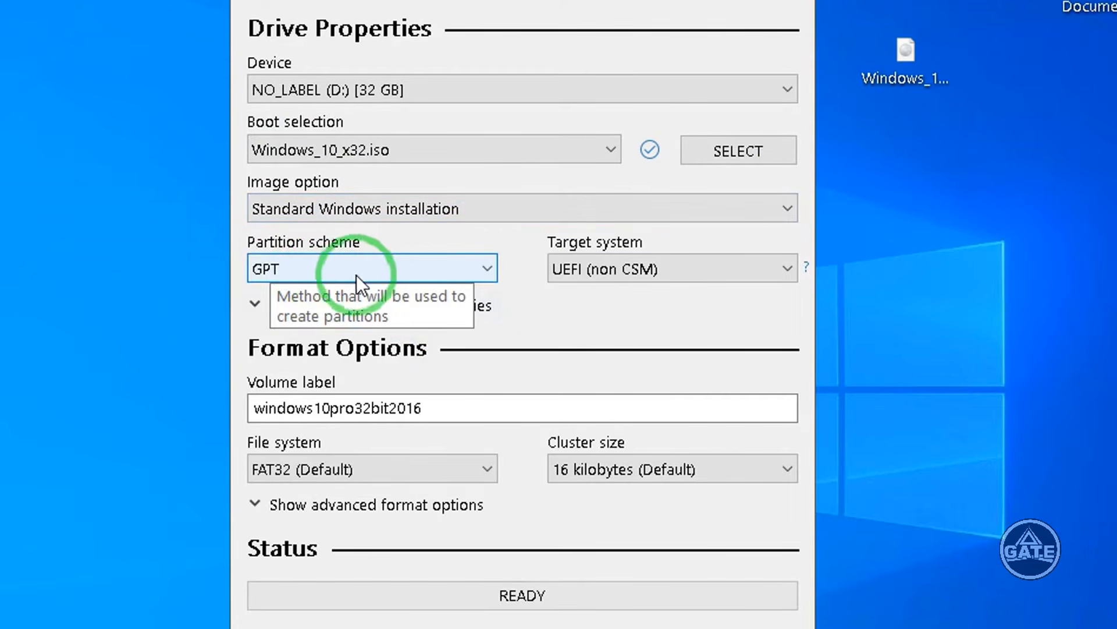
left_click(451, 270)
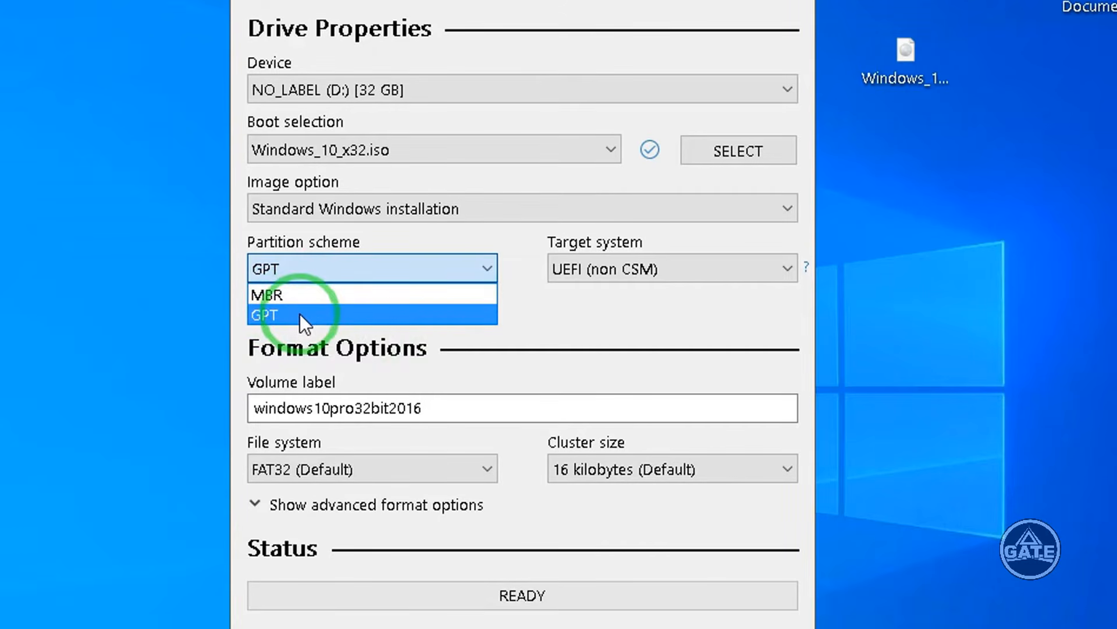
left_click(593, 332)
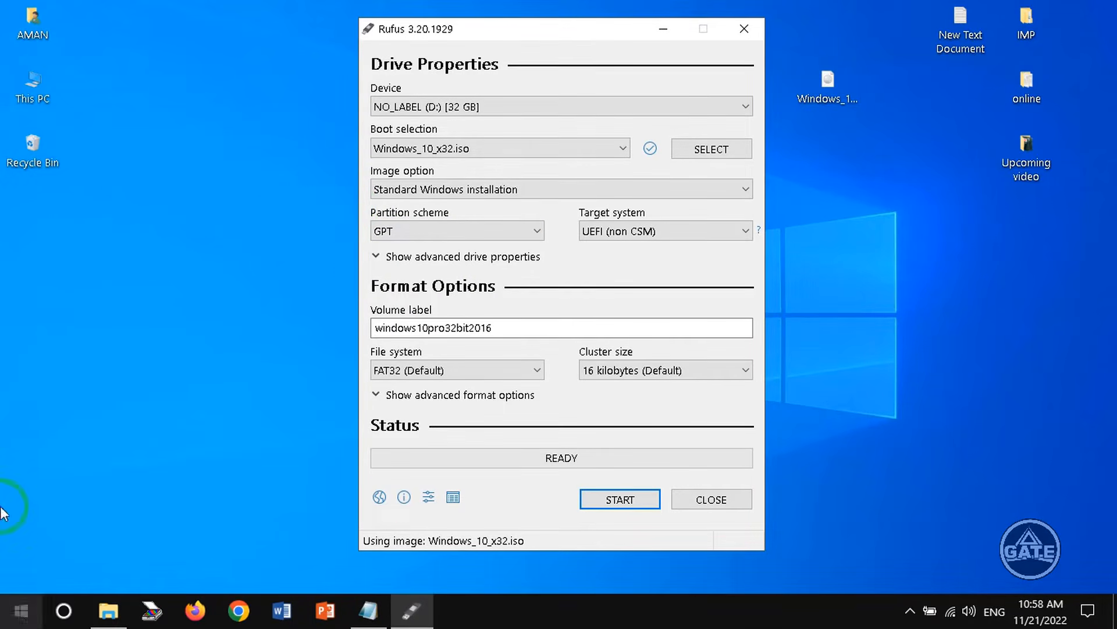
- Open Computer Management from This PC and view the disks in Disk Management
right_click(33, 87)
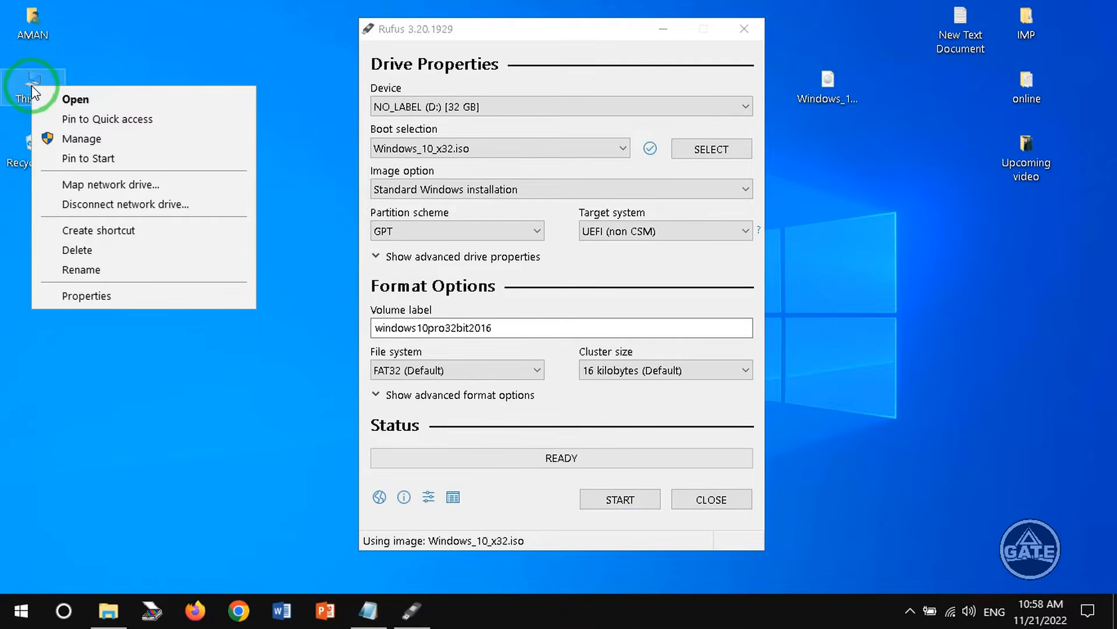
left_click(102, 141)
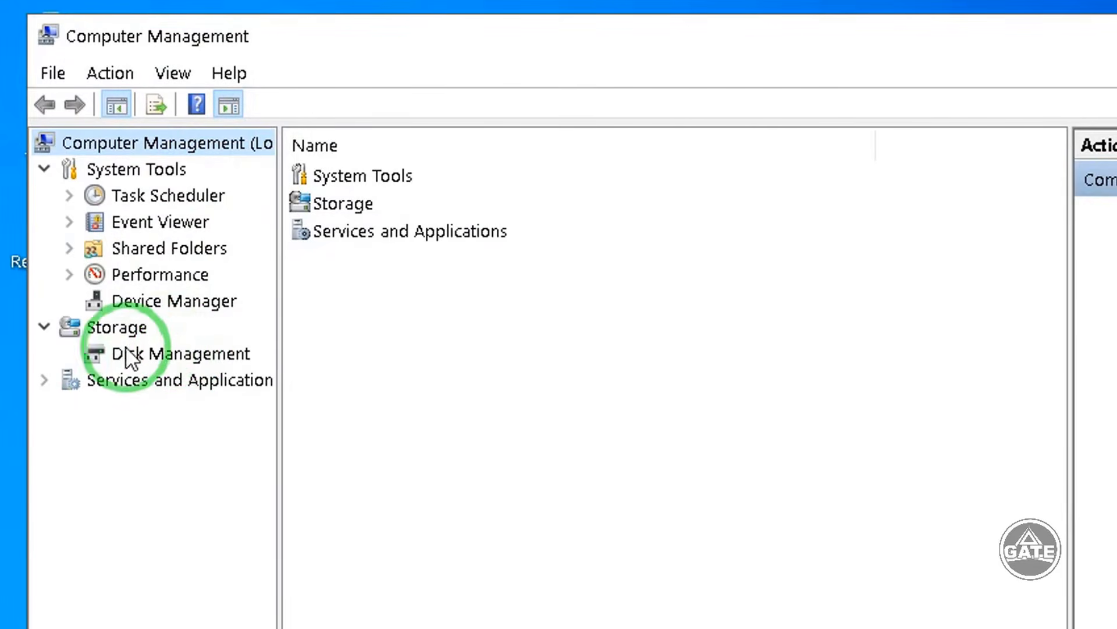
left_click(129, 353)
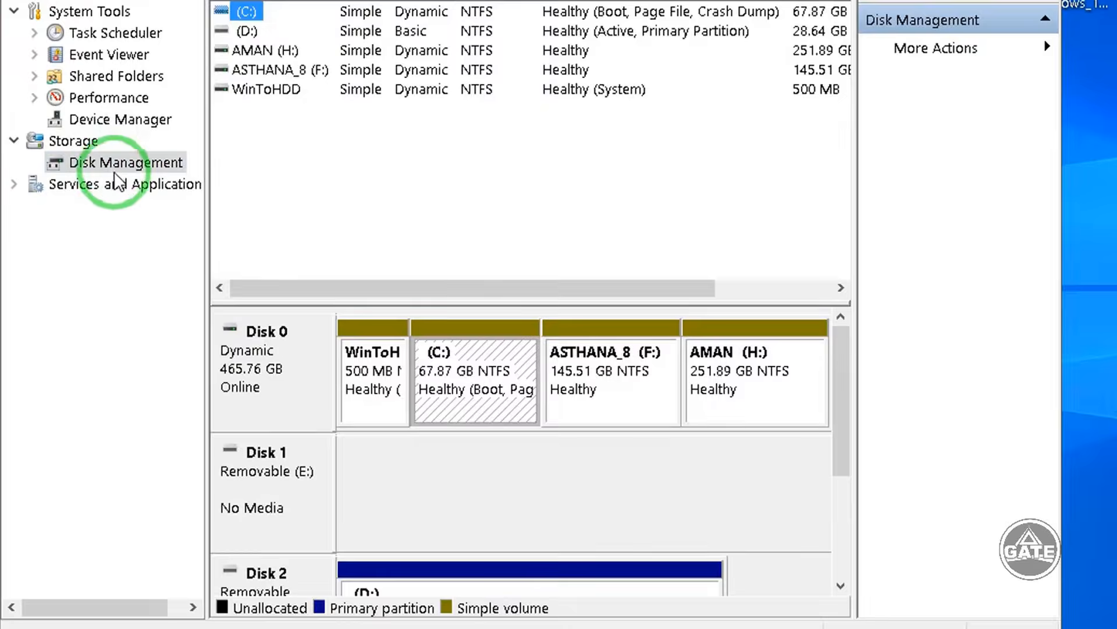
right_click(249, 363)
left_click(237, 338)
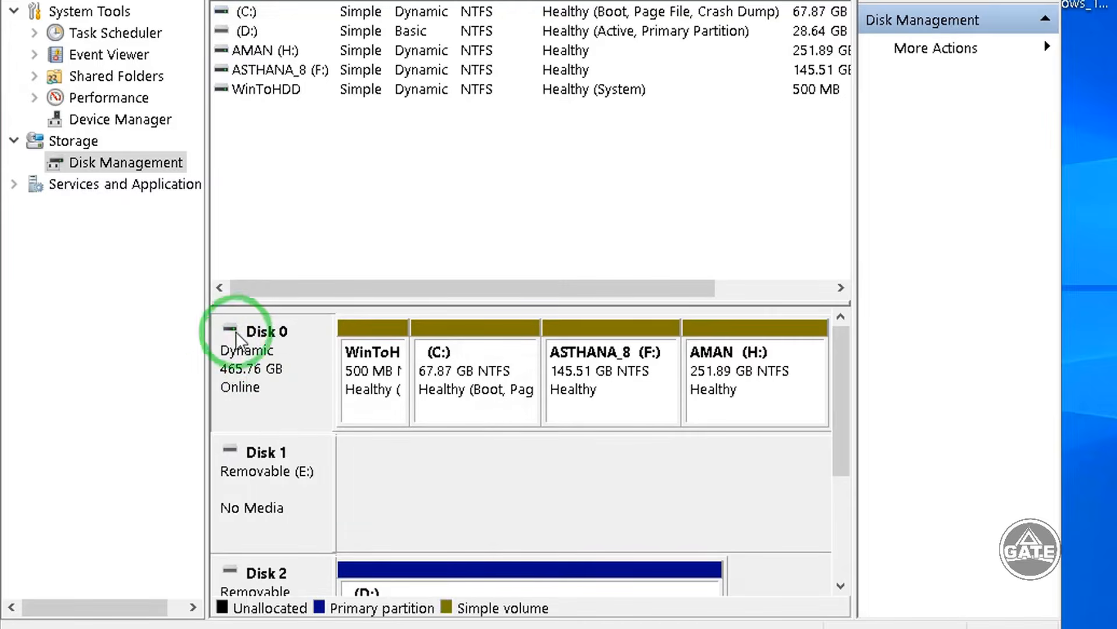
- Open Disk 0's properties and check its partition style on the Volumes page, then close the dialog
right_click(256, 358)
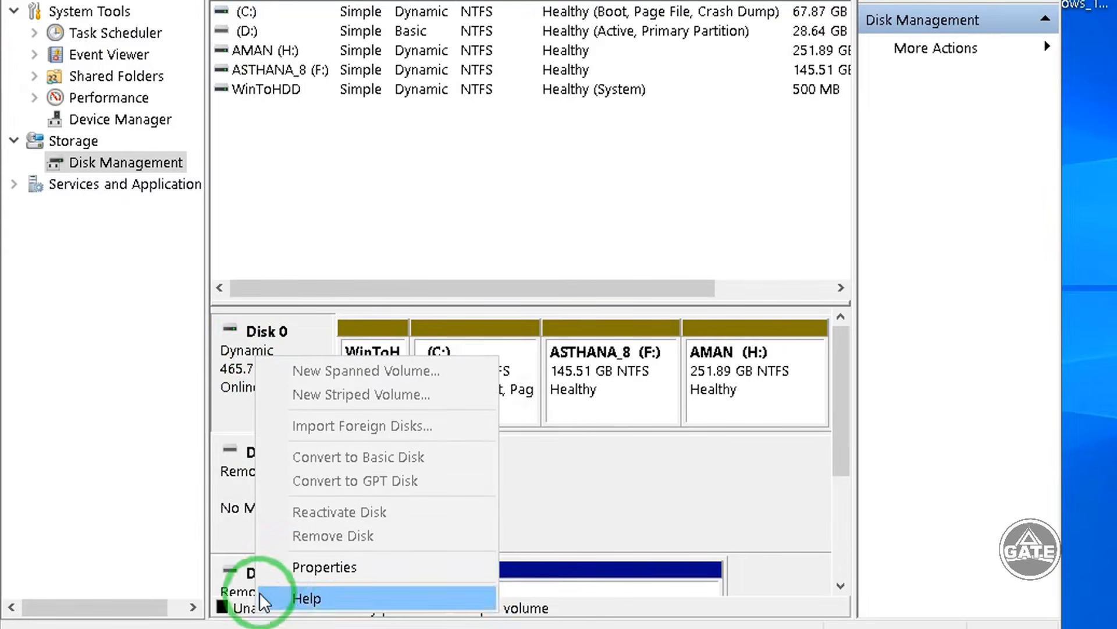
left_click(382, 563)
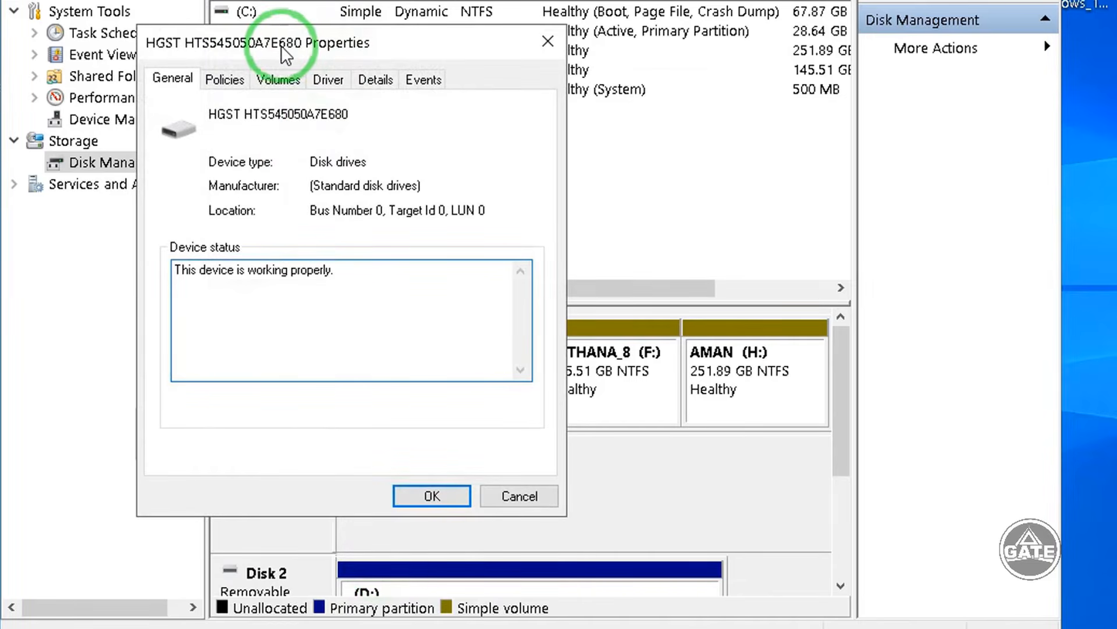
left_click_drag(285, 45, 283, 47)
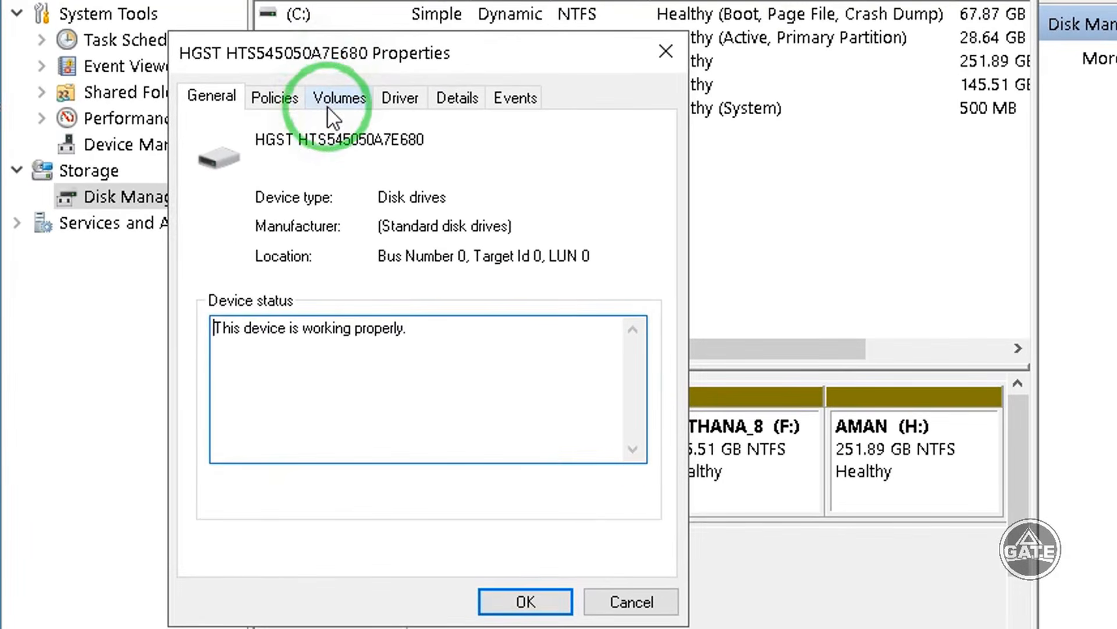
left_click(336, 104)
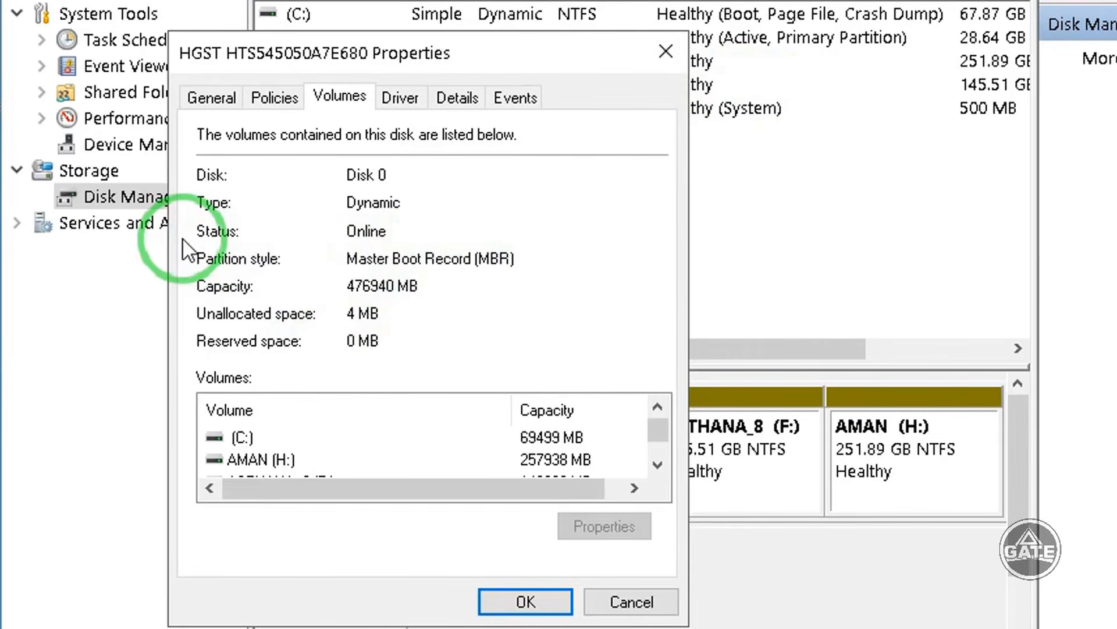
left_click(667, 52)
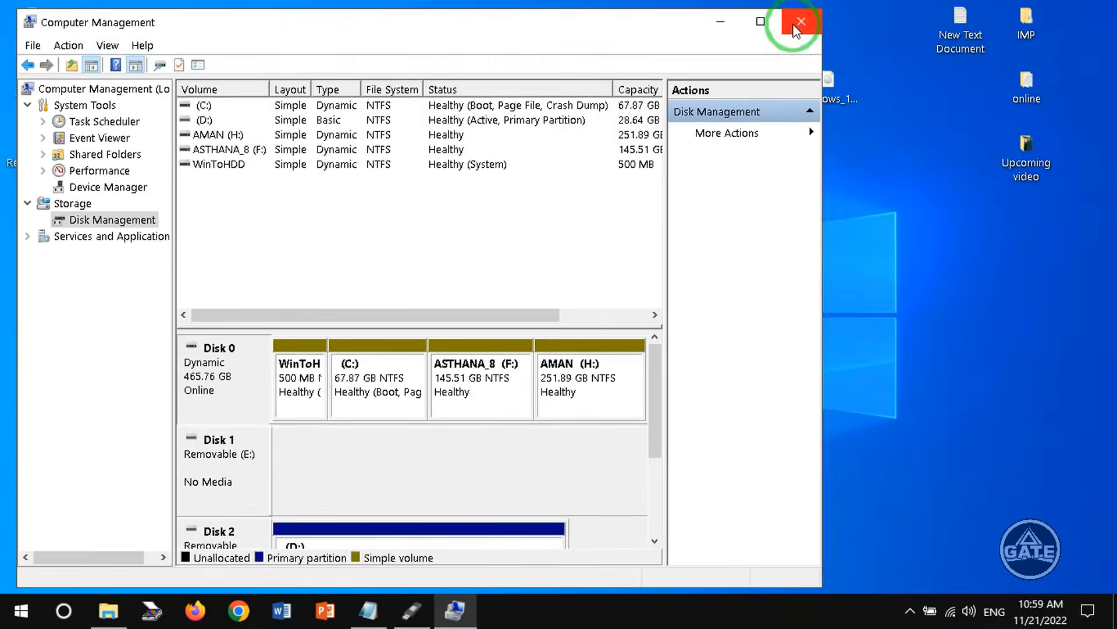
- Return to Rufus and change the partition scheme to MBR
left_click(1014, 0)
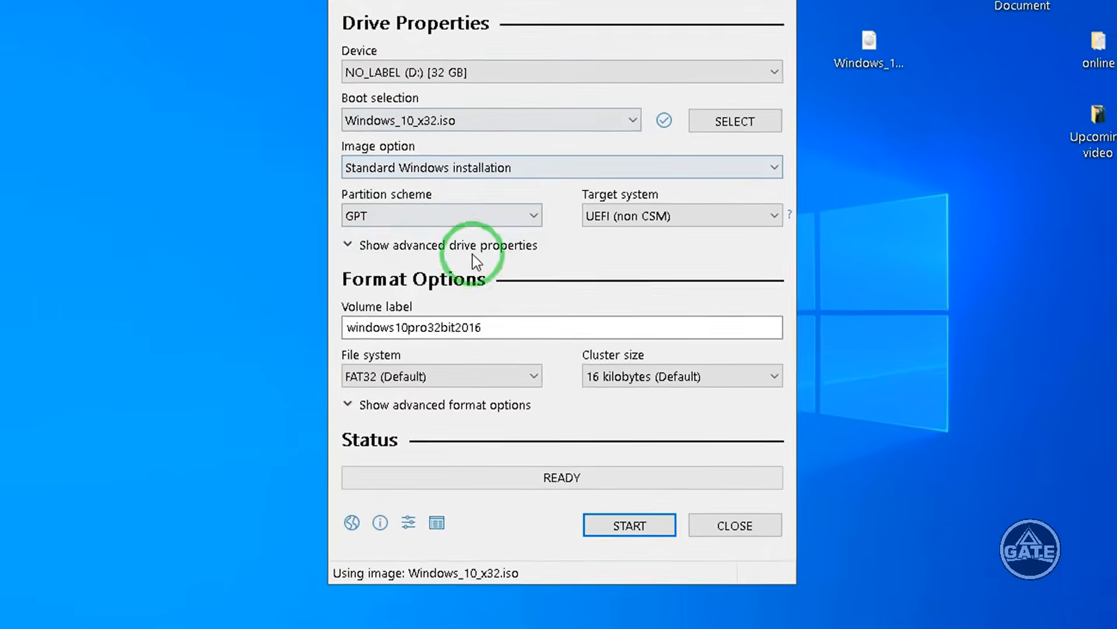
left_click(373, 192)
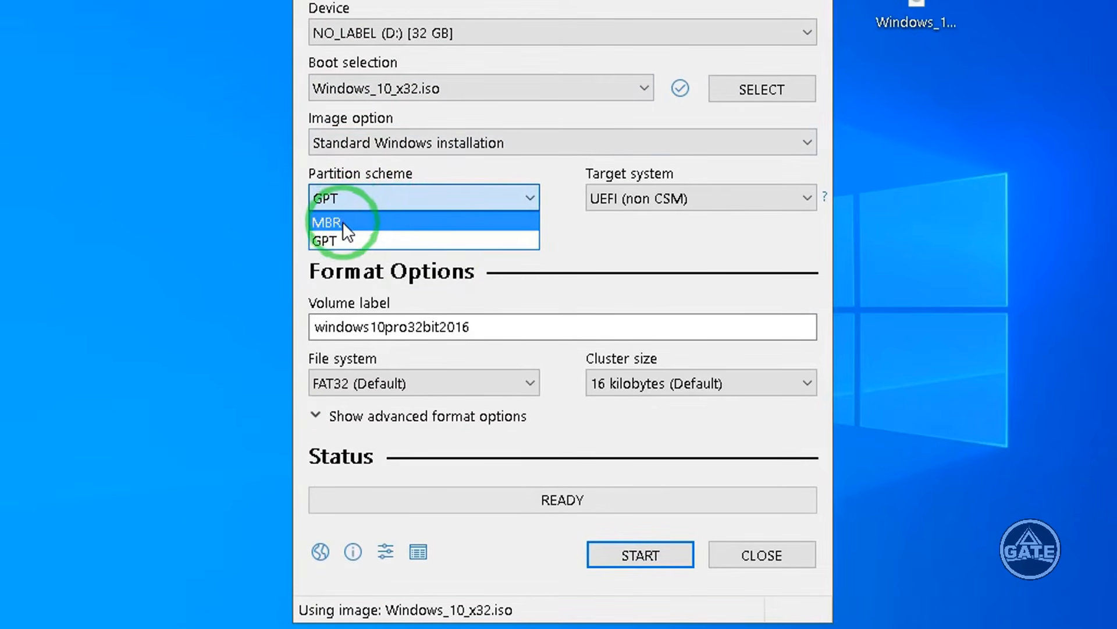
left_click(341, 224)
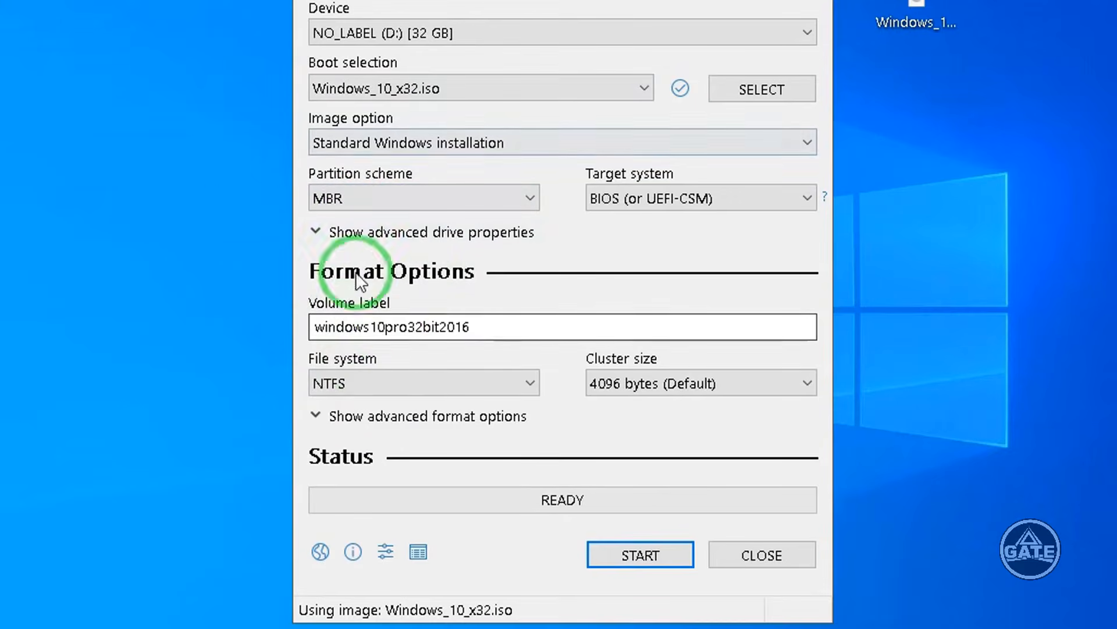
- Start writing the Windows_10_x32 ISO to the D: drive, accept both confirmation prompts, and close Rufus when finished
left_click(631, 556)
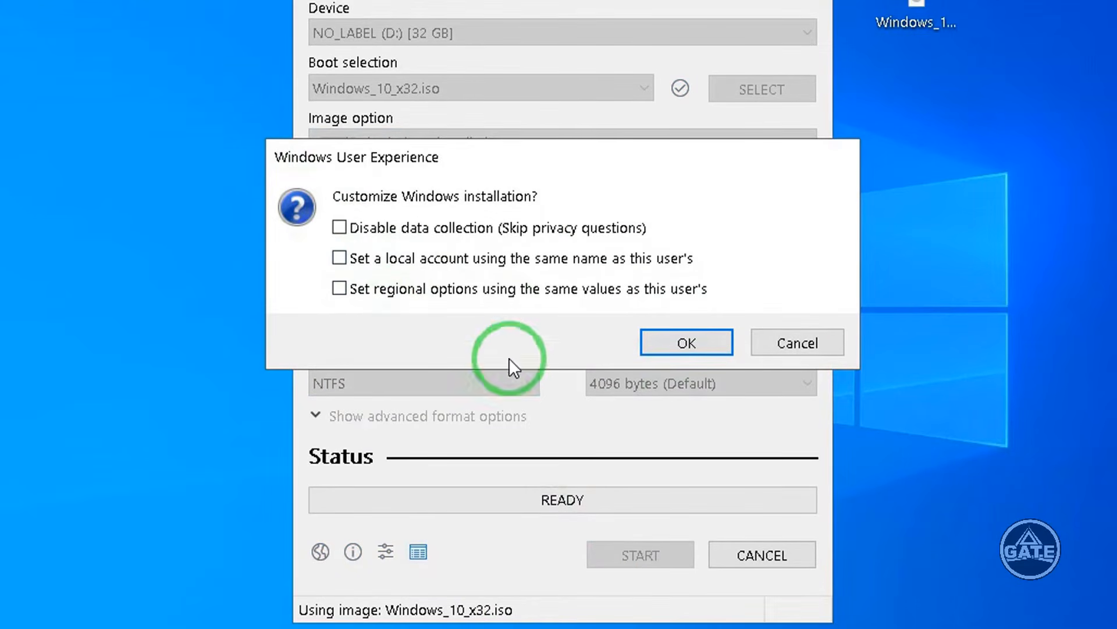
left_click(685, 342)
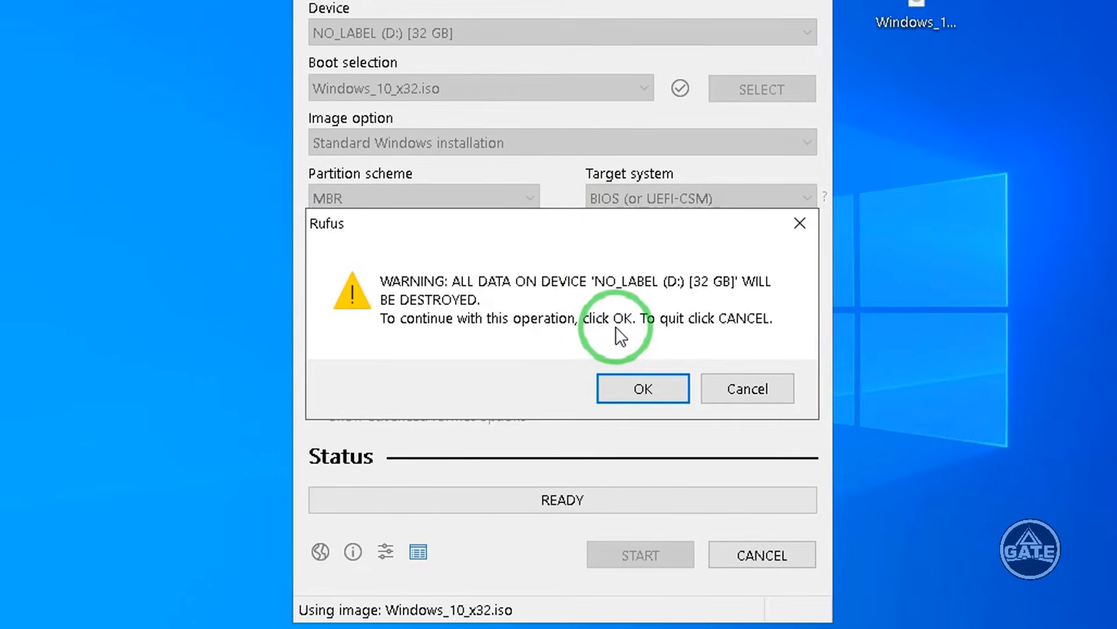
left_click(641, 389)
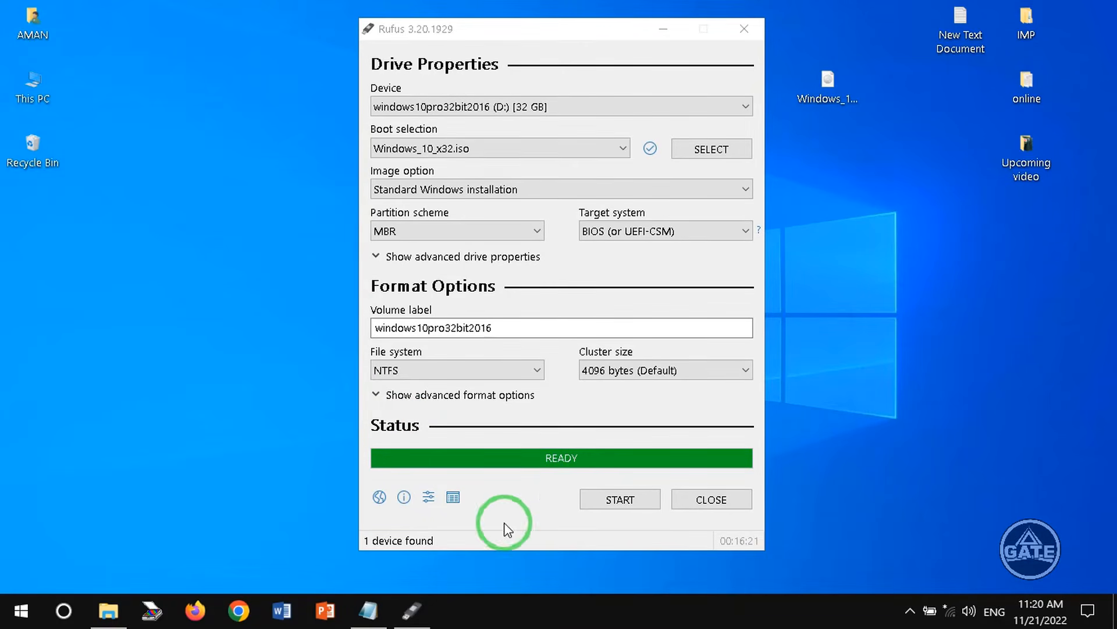
left_click(700, 502)
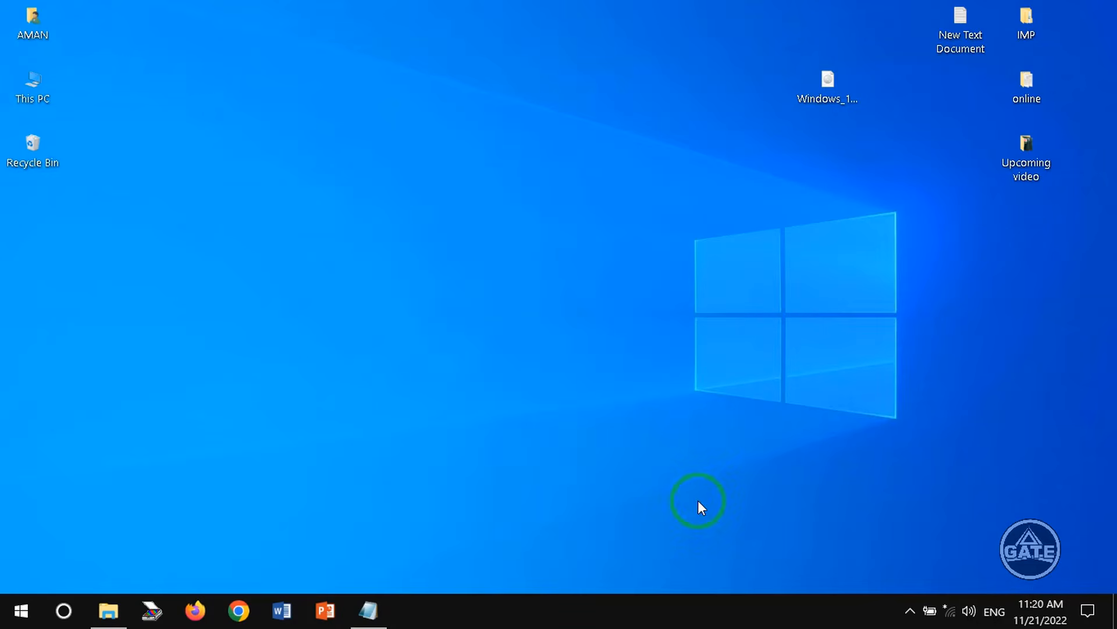
right_click(353, 92)
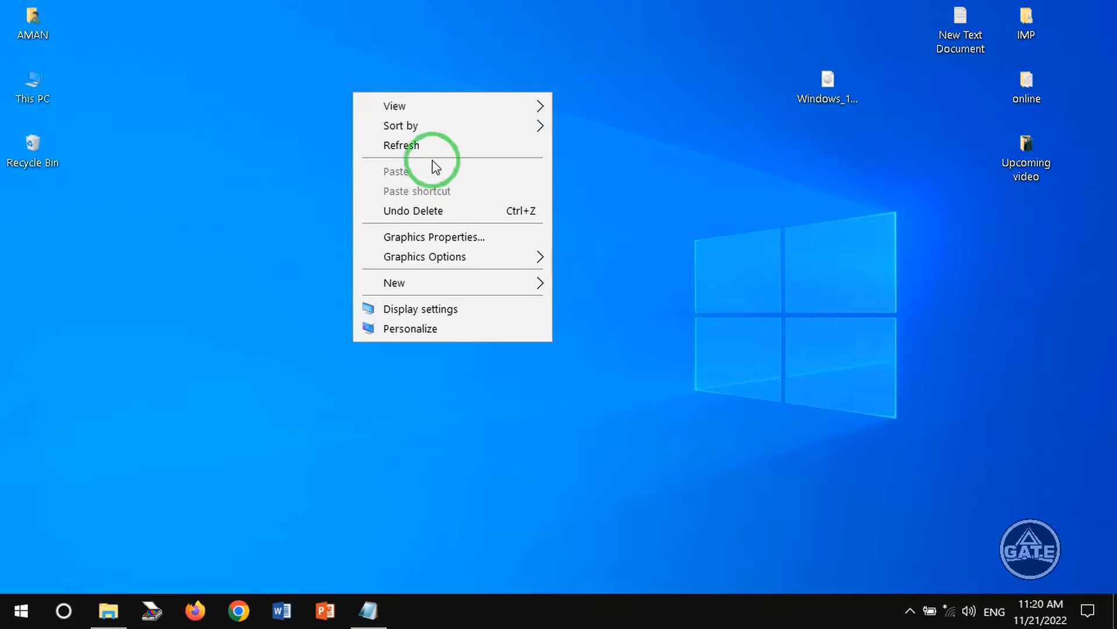
left_click(425, 145)
right_click(423, 138)
left_click(442, 185)
right_click(437, 152)
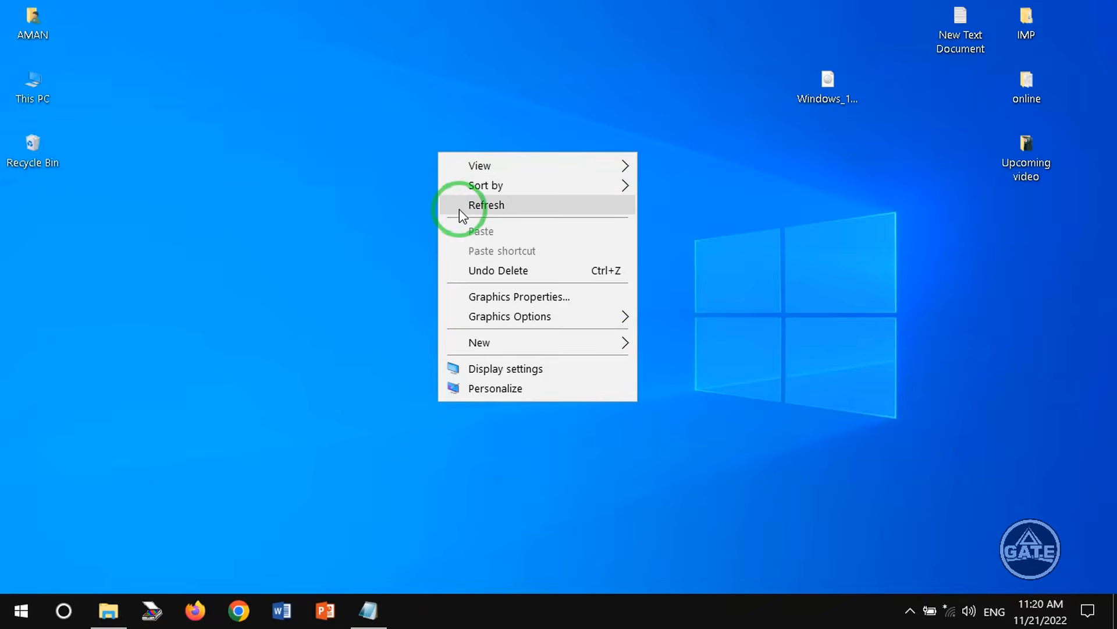
left_click(459, 209)
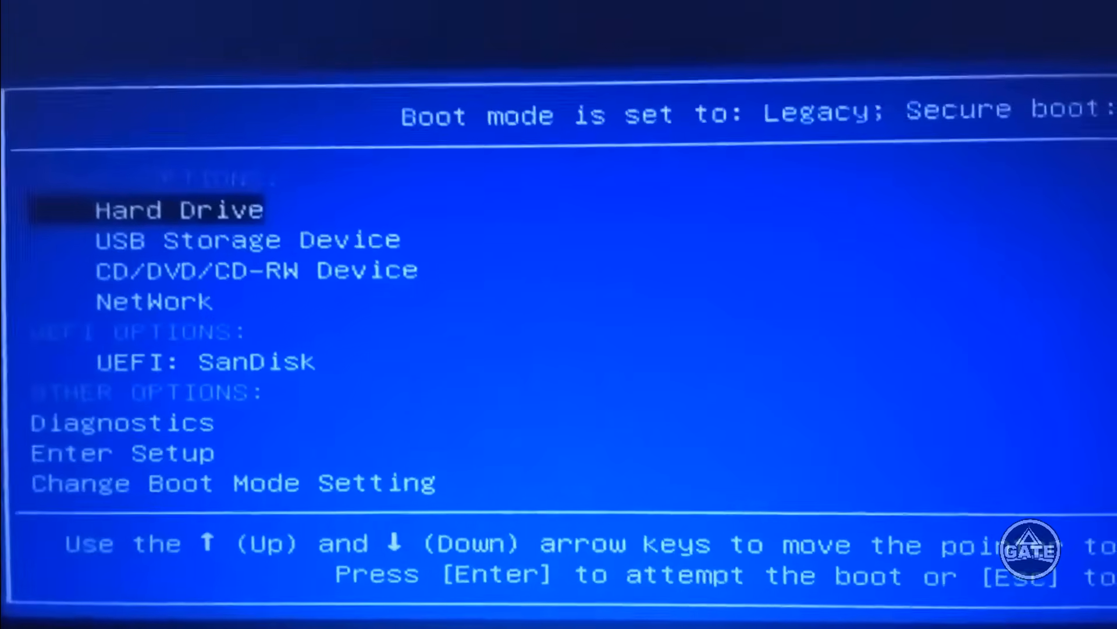
- Boot from the USB Storage Device in the boot menu and continue past Windows Setup's English (United States) language screen
key("Down")
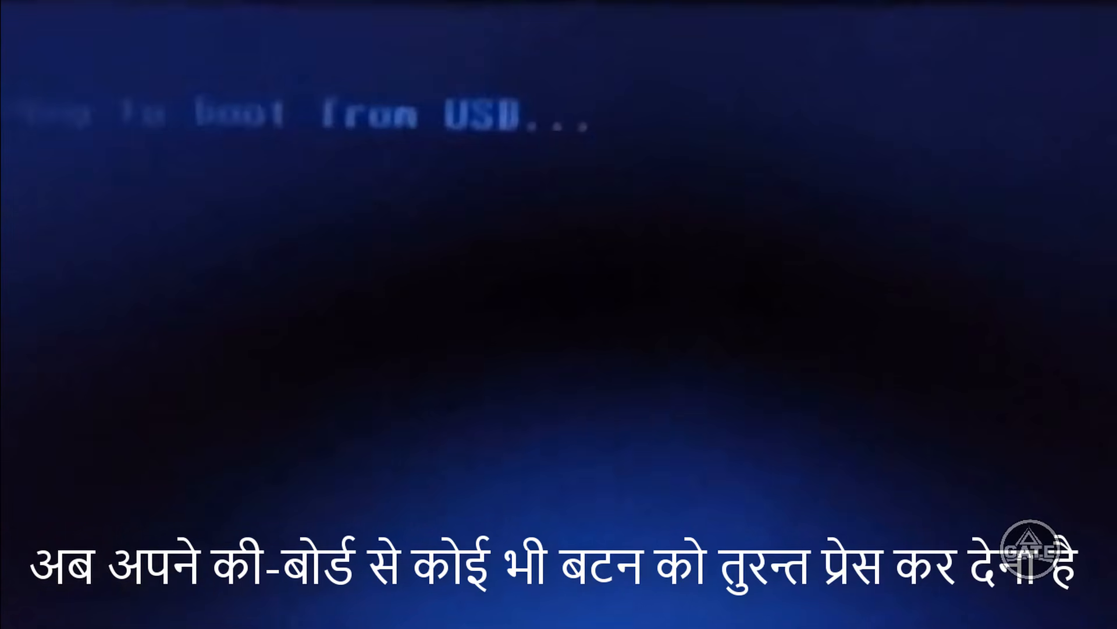
key("Return")
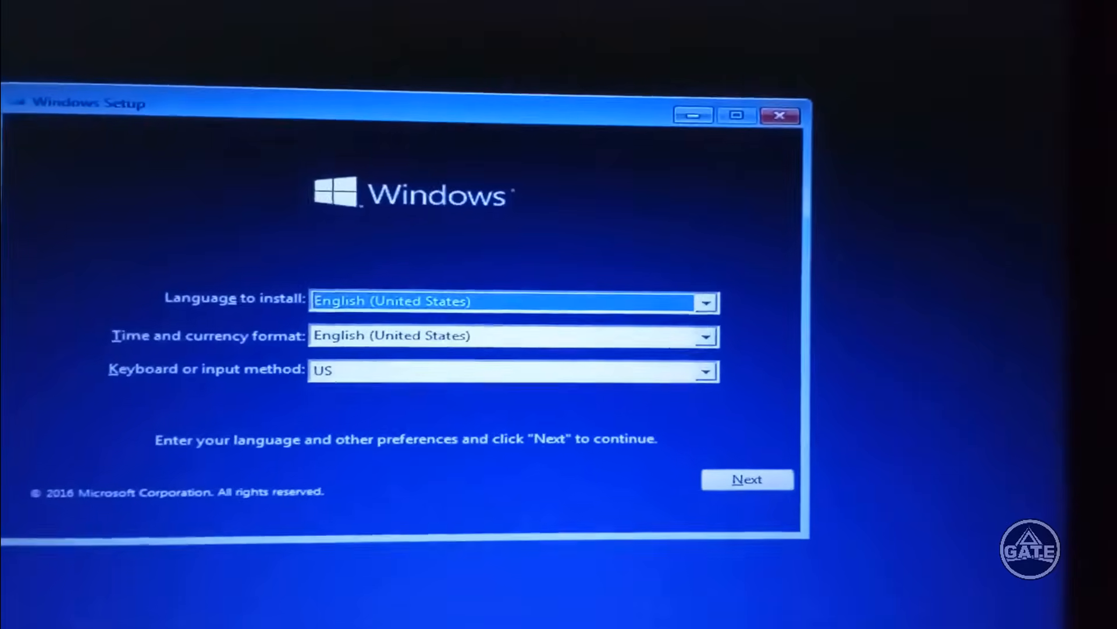
left_click(749, 486)
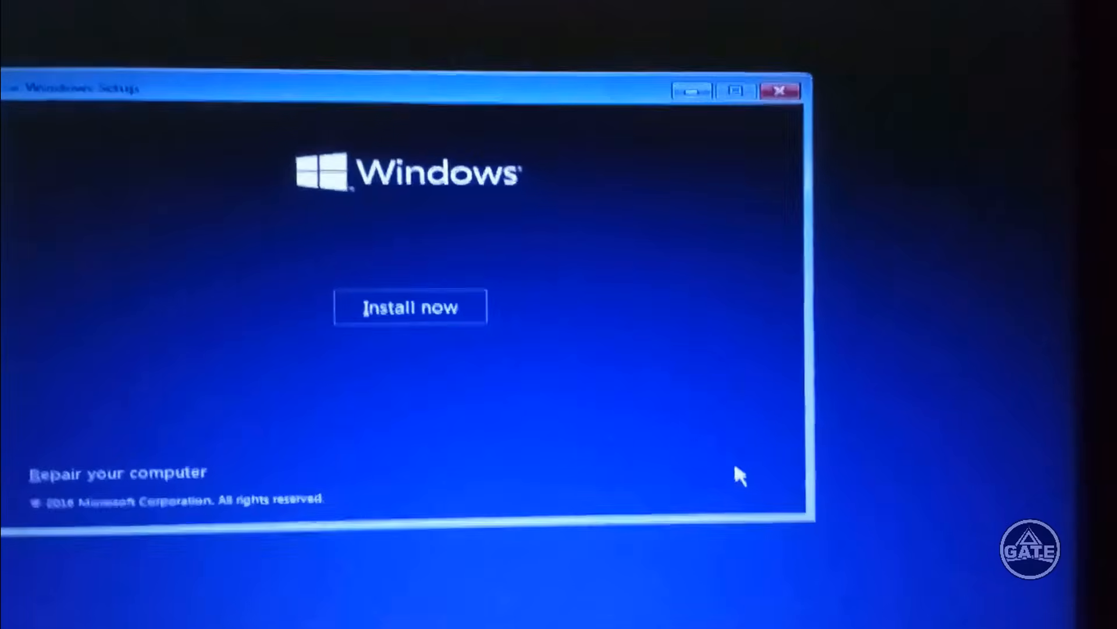